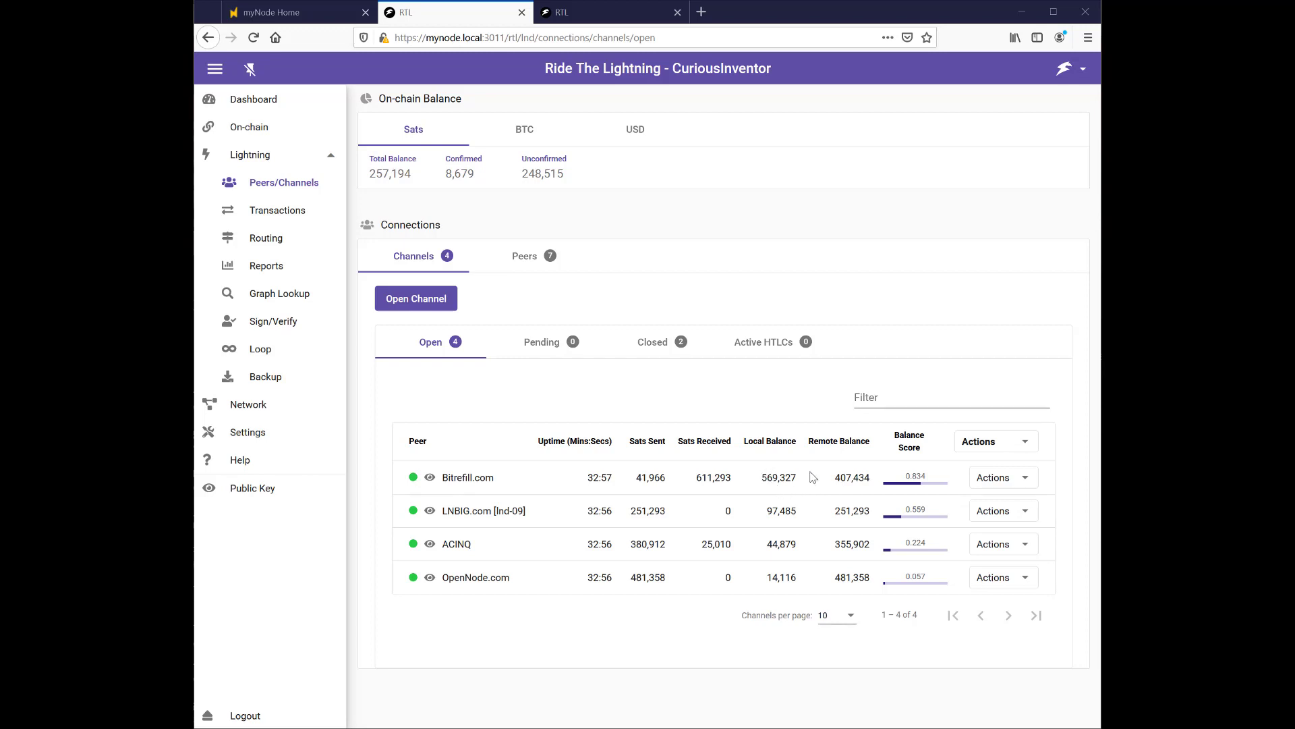
# - Open a circular rebalance for the Bitrefill.com channel from its Actions menu
pyautogui.click(1001, 479)
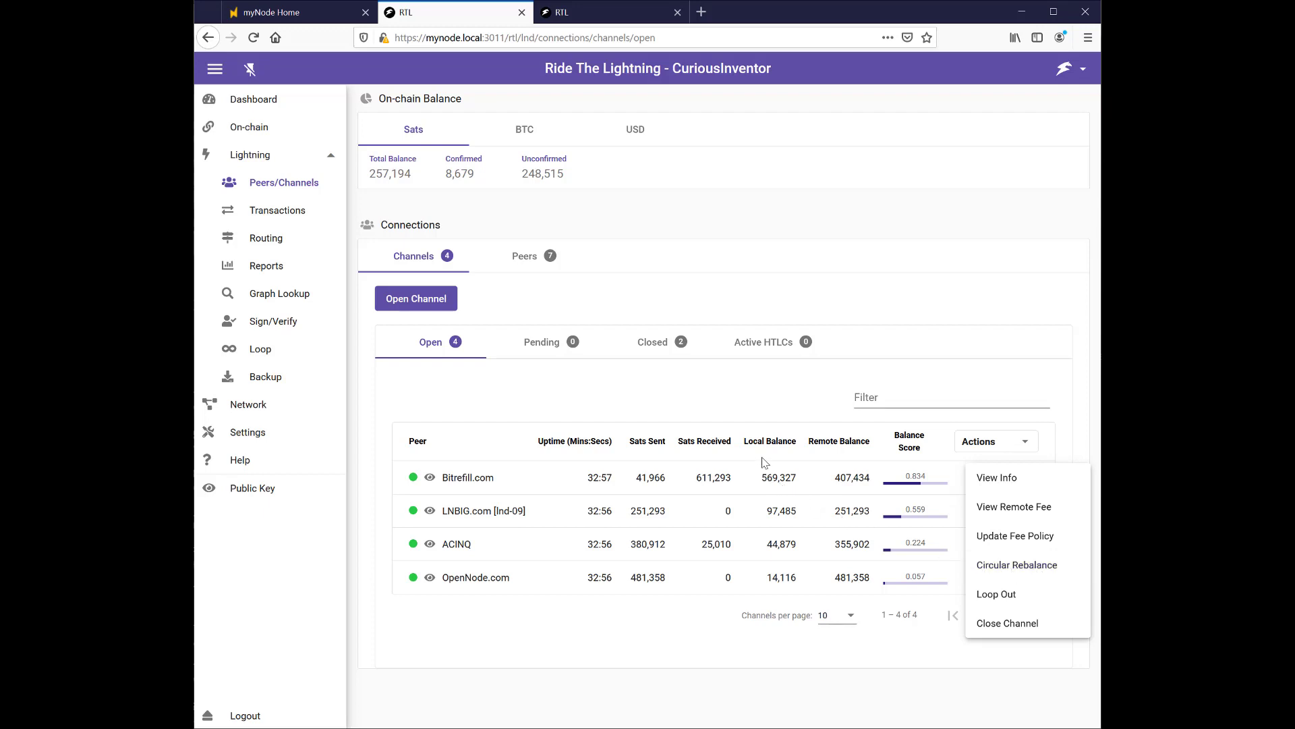
pyautogui.click(774, 474)
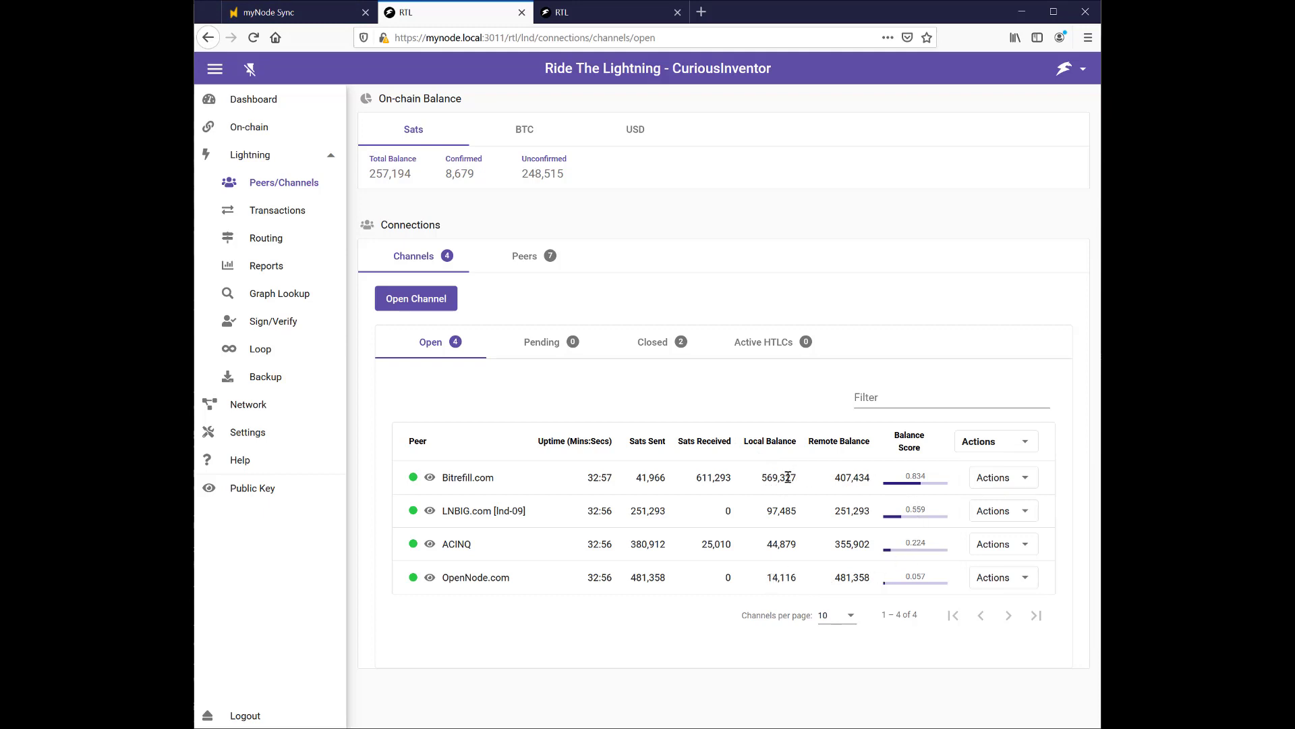
pyautogui.click(991, 478)
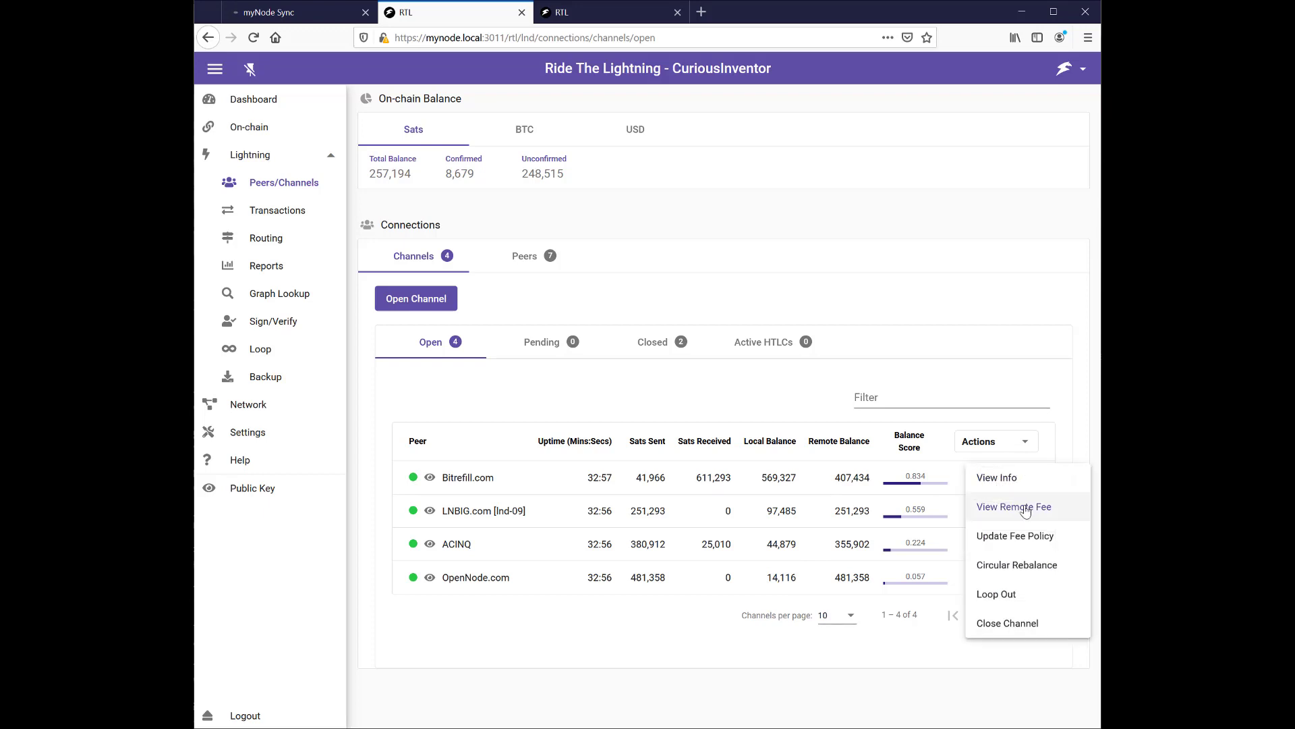
pyautogui.click(1018, 566)
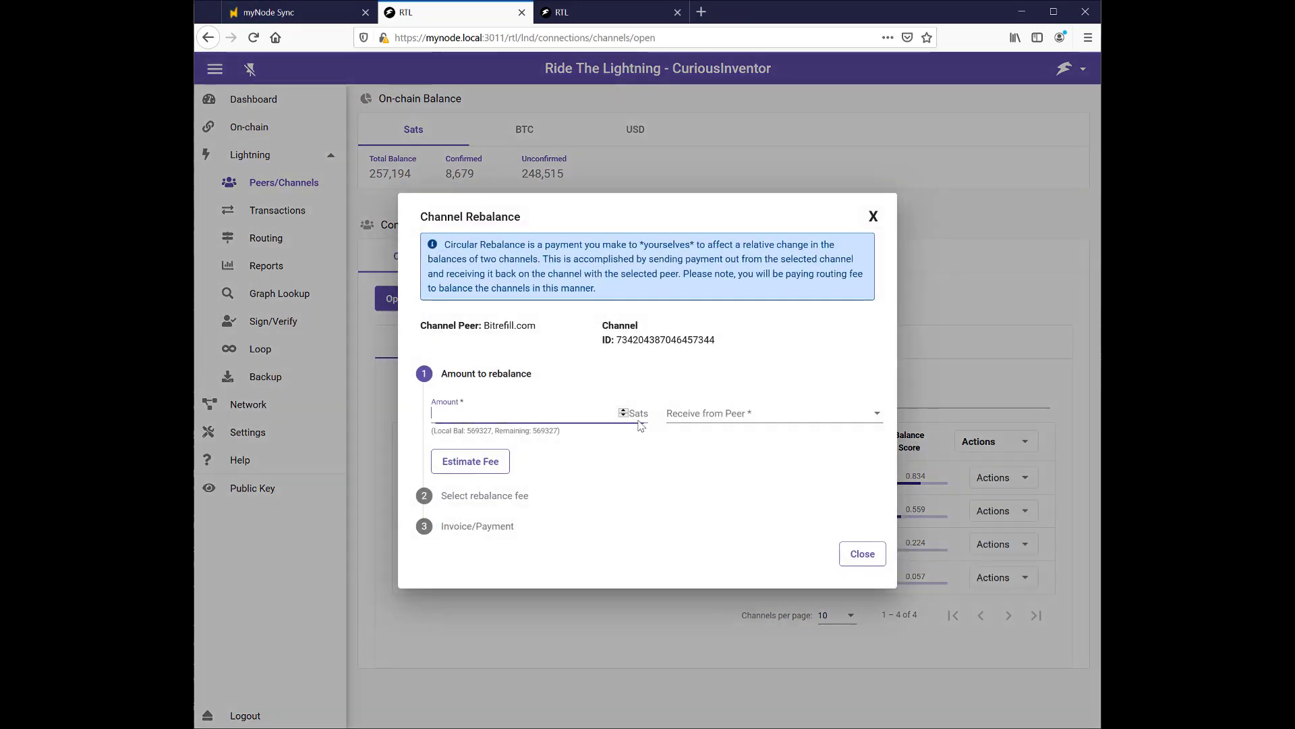
# - Enter an amount of 100000 sats and choose OpenNode.com as the receiving peer
pyautogui.click(740, 414)
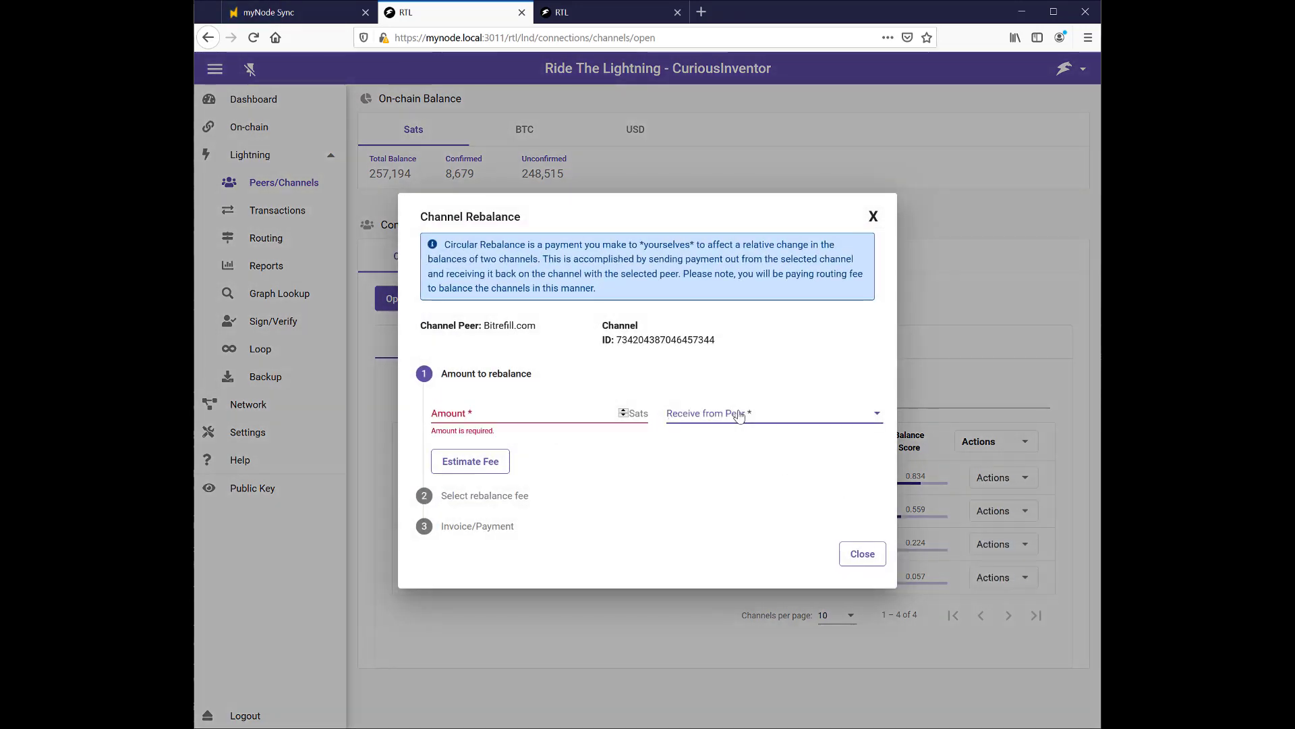
pyautogui.click(585, 414)
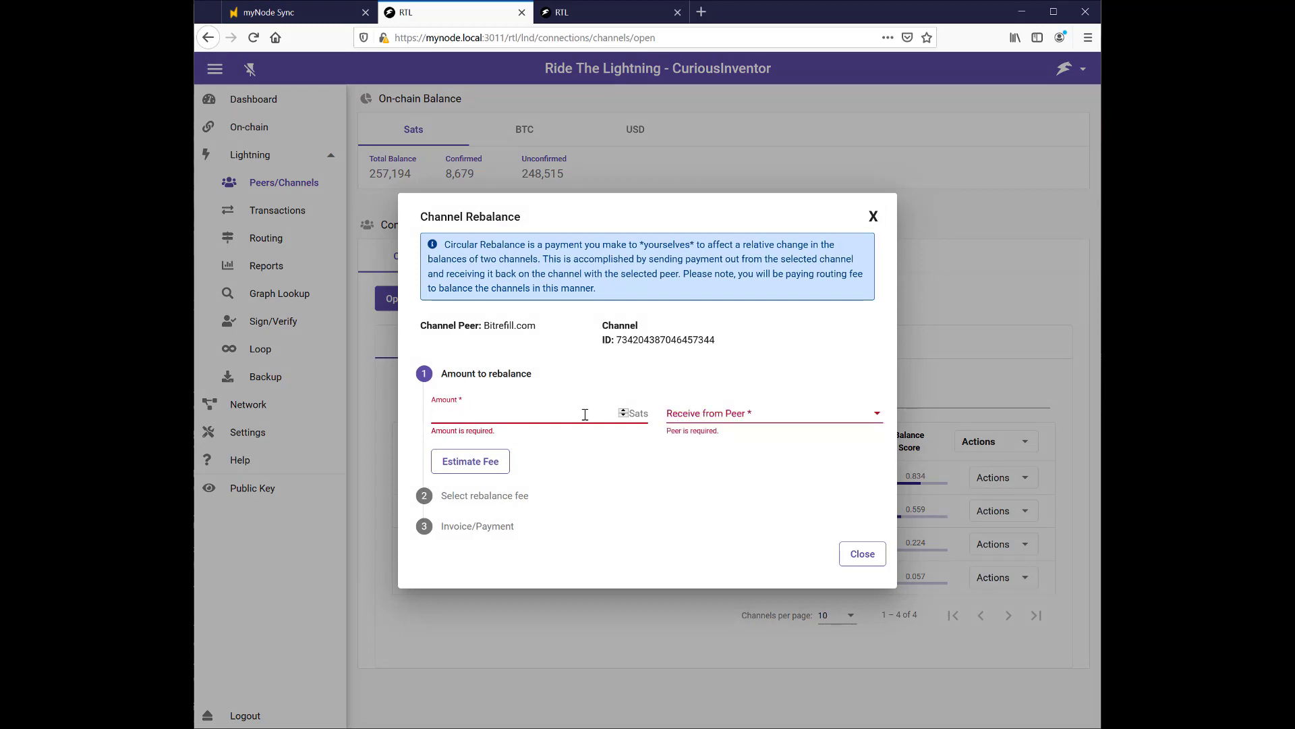
pyautogui.write('100000')
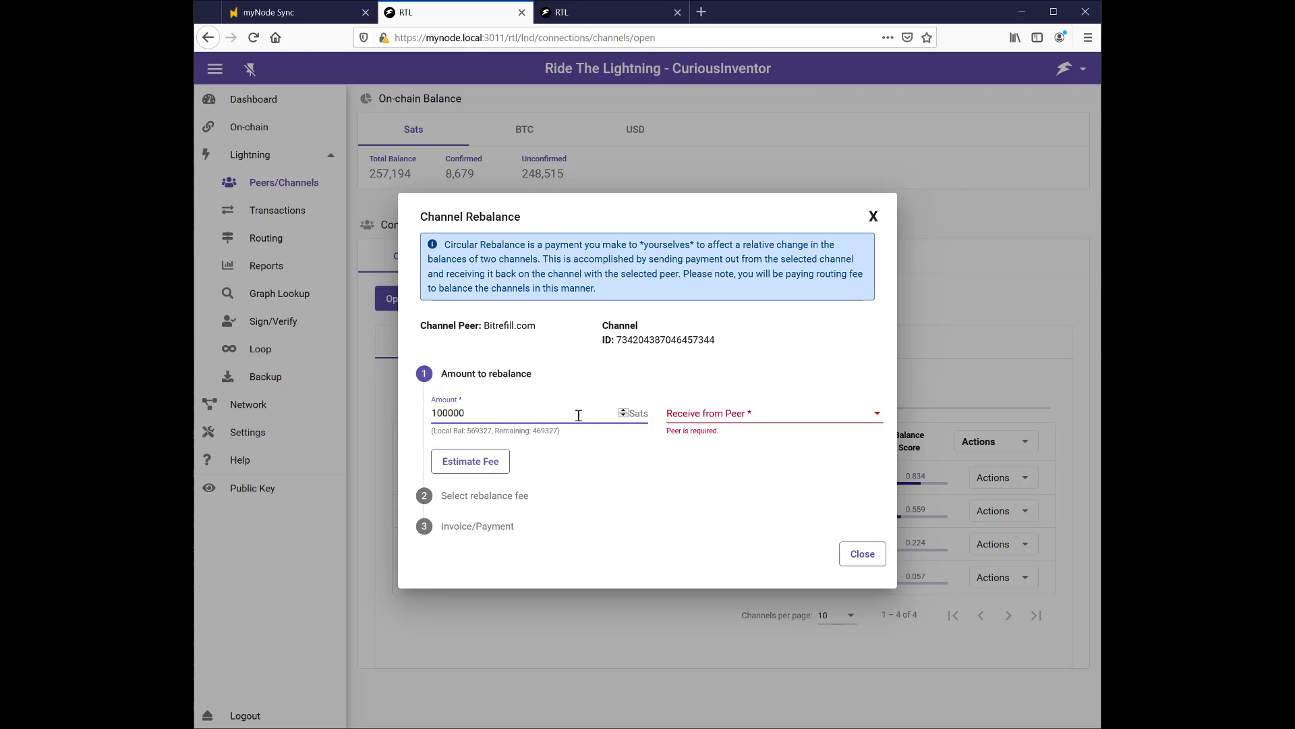
pyautogui.click(695, 414)
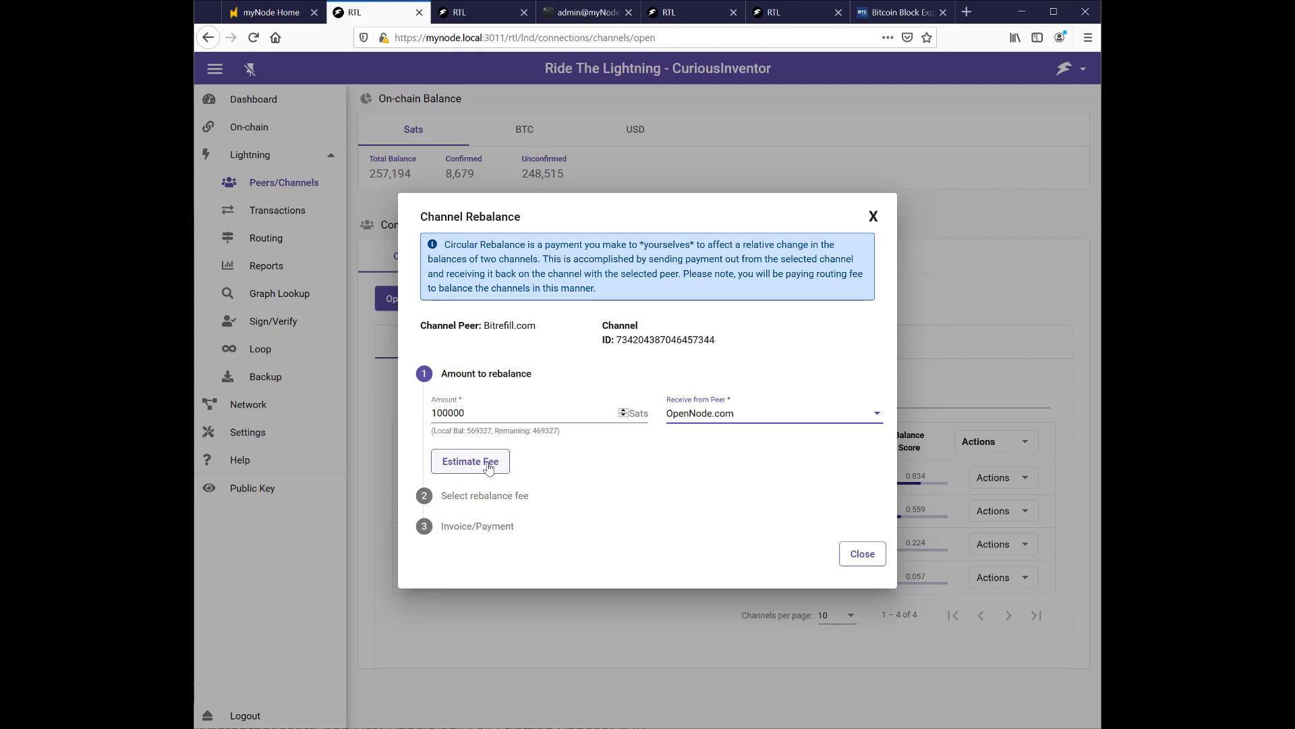
# - Estimate the fee and send the rebalance with a 100-sat fixed fee limit; it fails with no_route
pyautogui.click(478, 467)
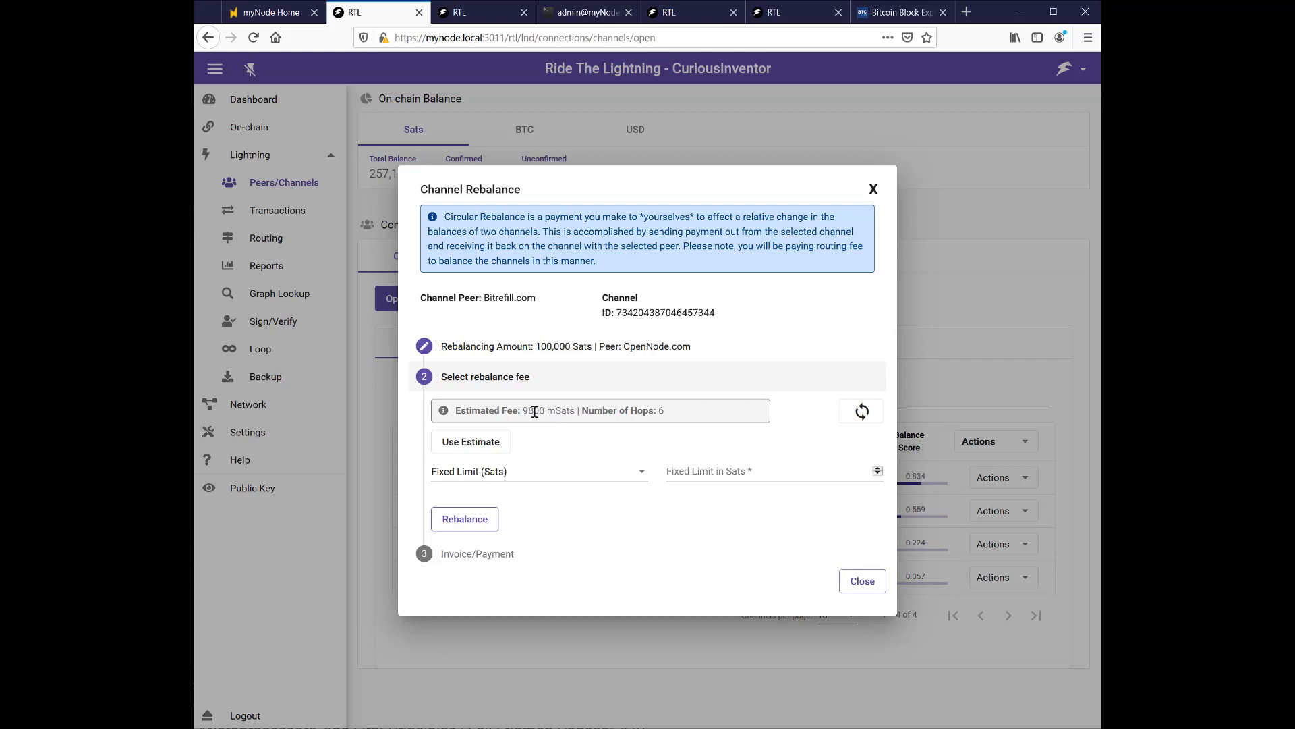
pyautogui.click(698, 471)
pyautogui.write('100')
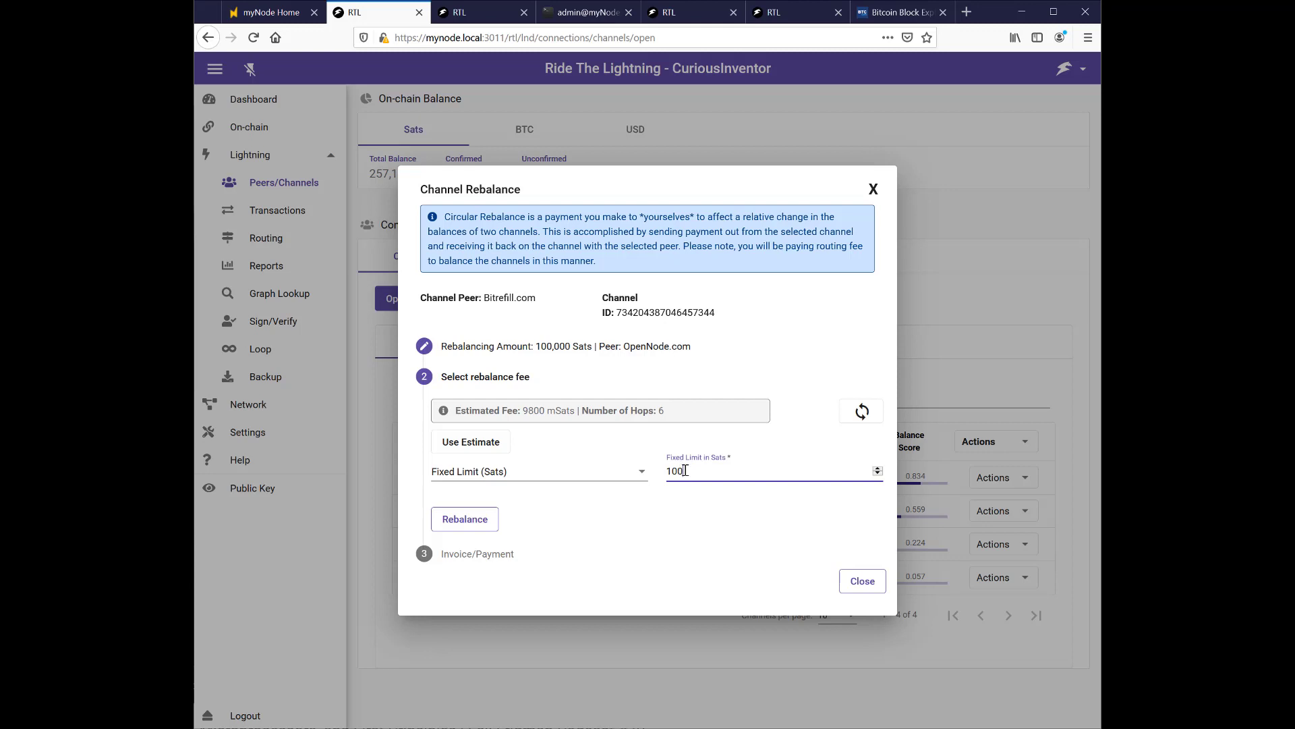
pyautogui.click(465, 519)
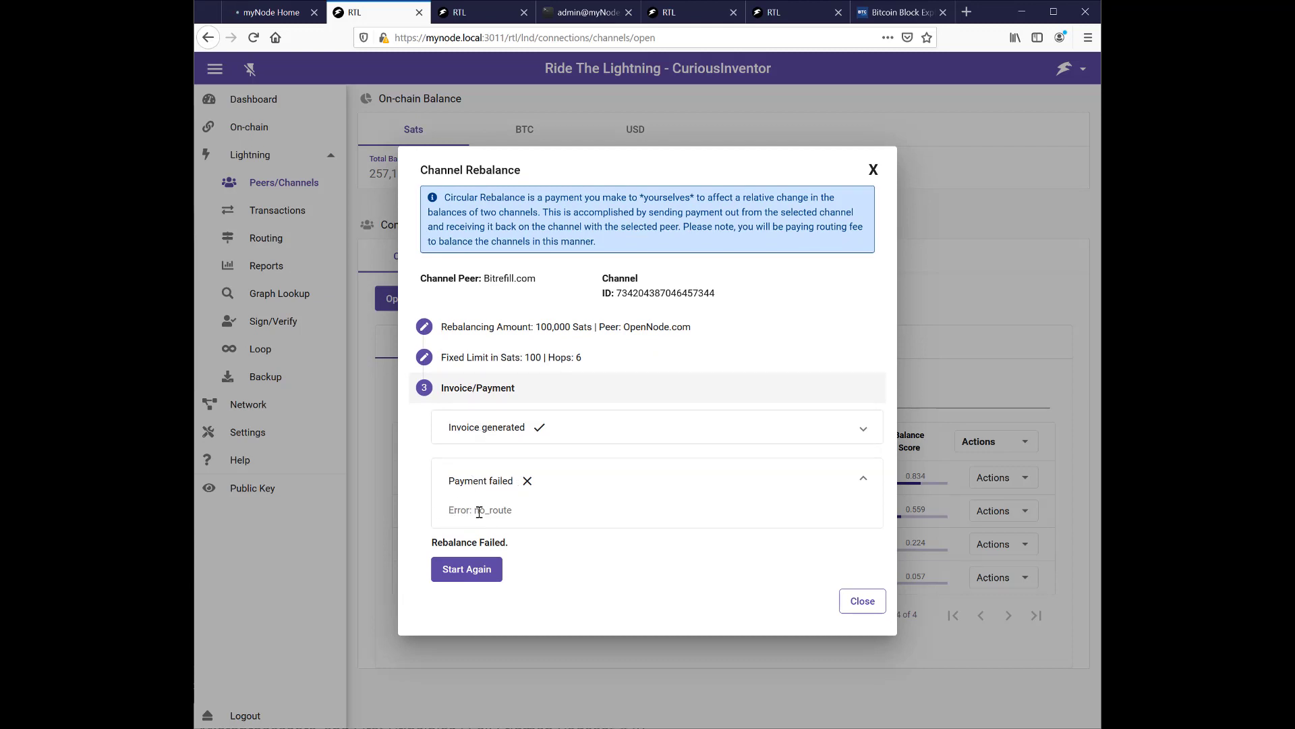
# - Restart the form with 100000 sats to OpenNode.com and get the 9800 mSat, 6-hop fee estimate
pyautogui.click(490, 570)
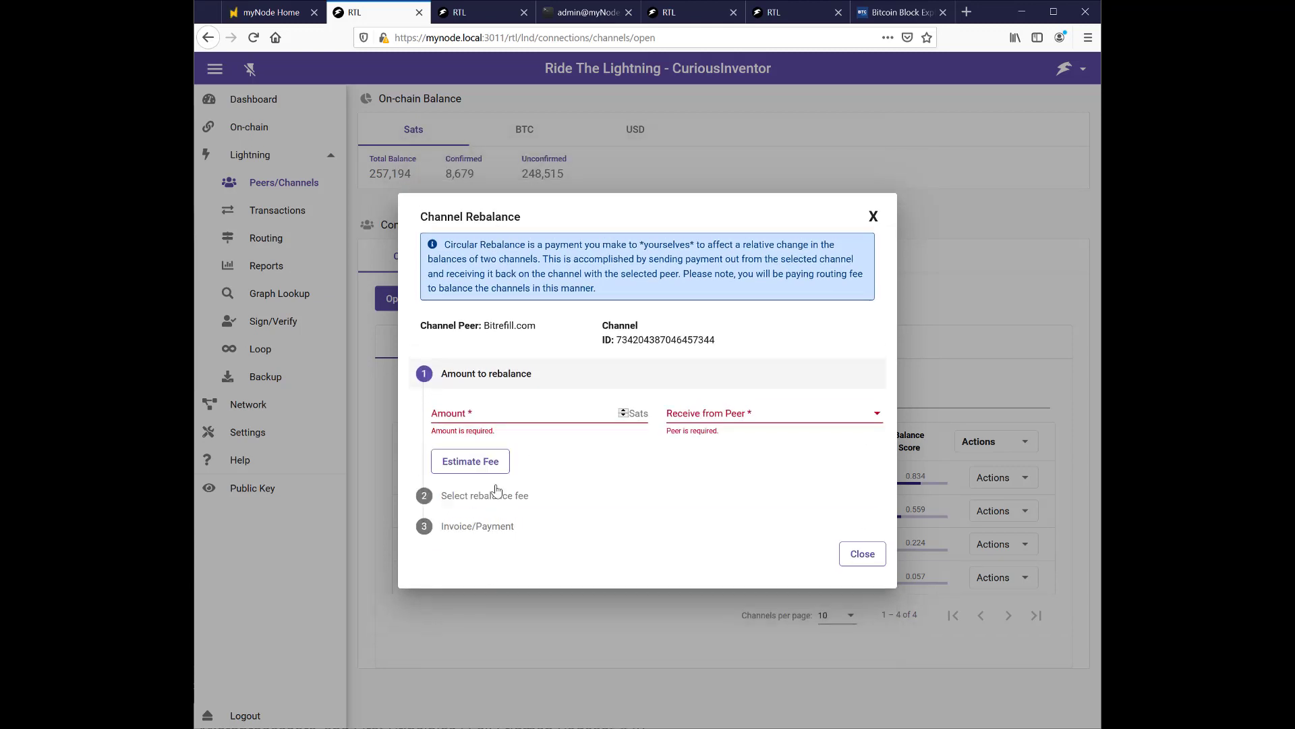
pyautogui.click(485, 412)
pyautogui.write('2')
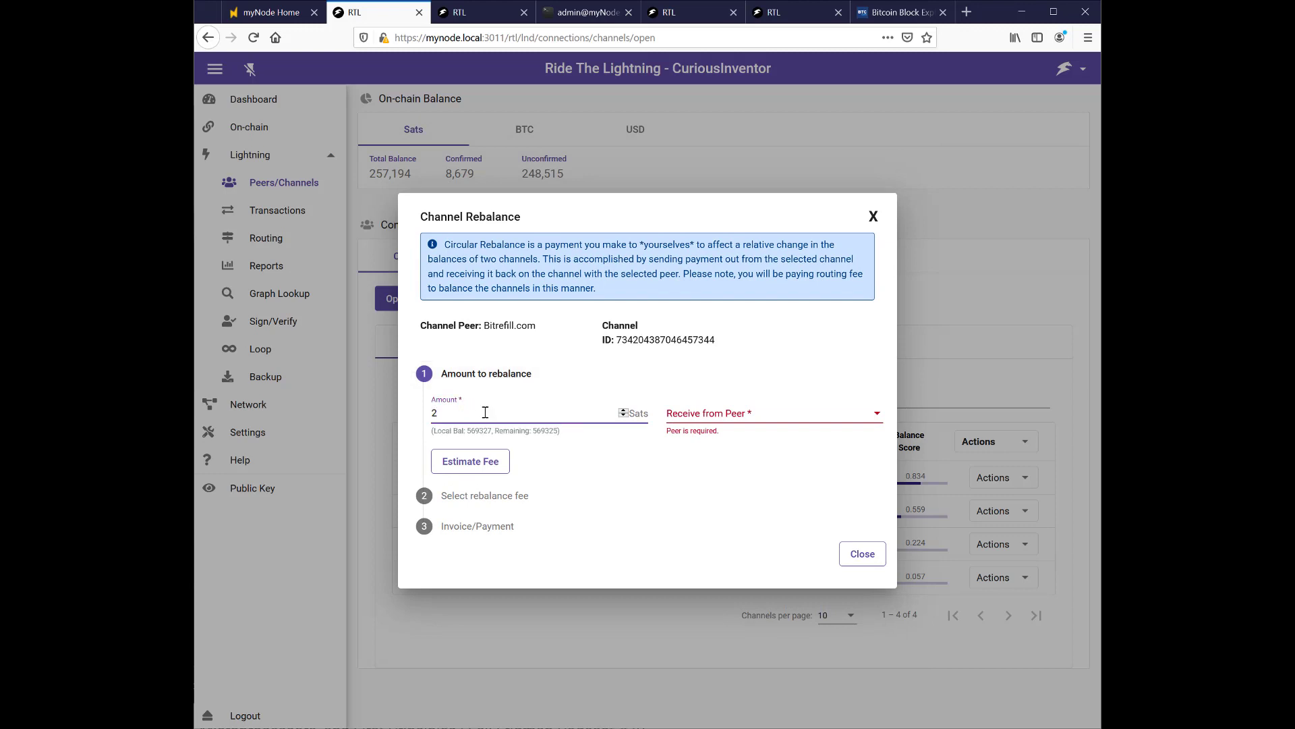
pyautogui.press('BackSpace')
pyautogui.write('10')
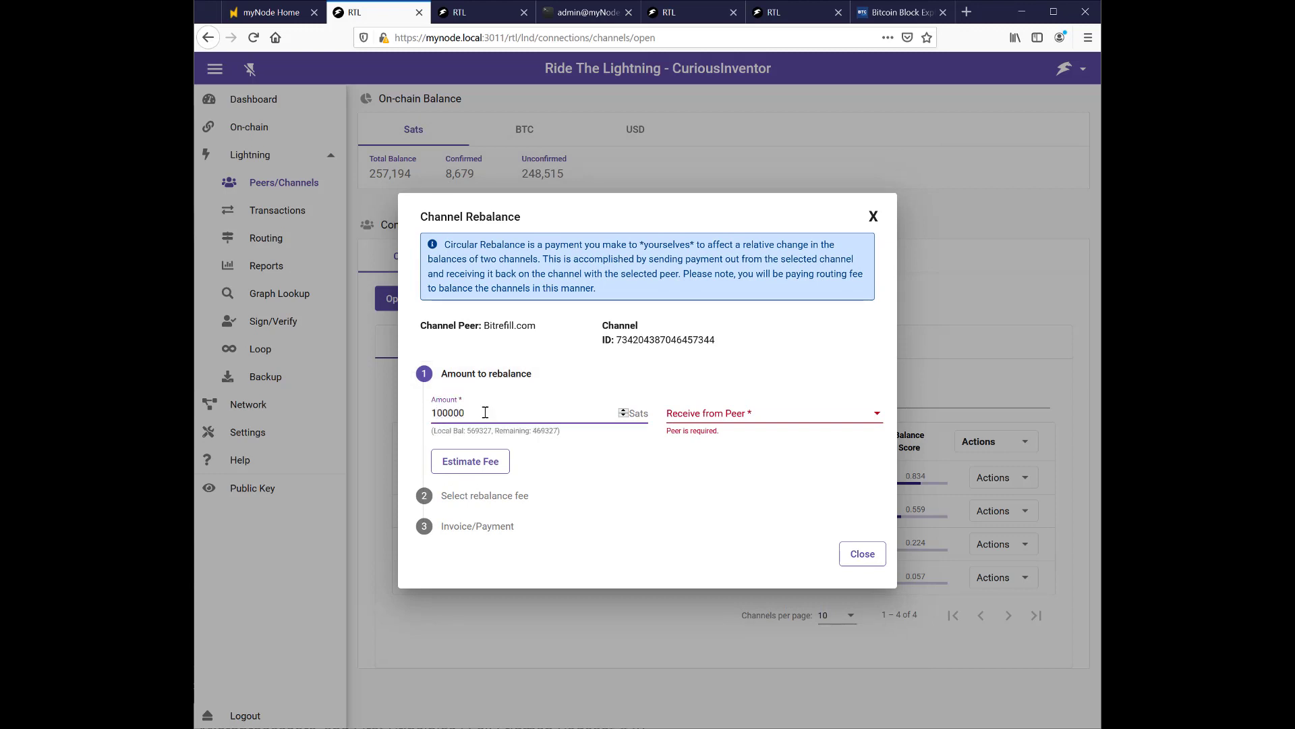
pyautogui.write('0000')
pyautogui.click(727, 413)
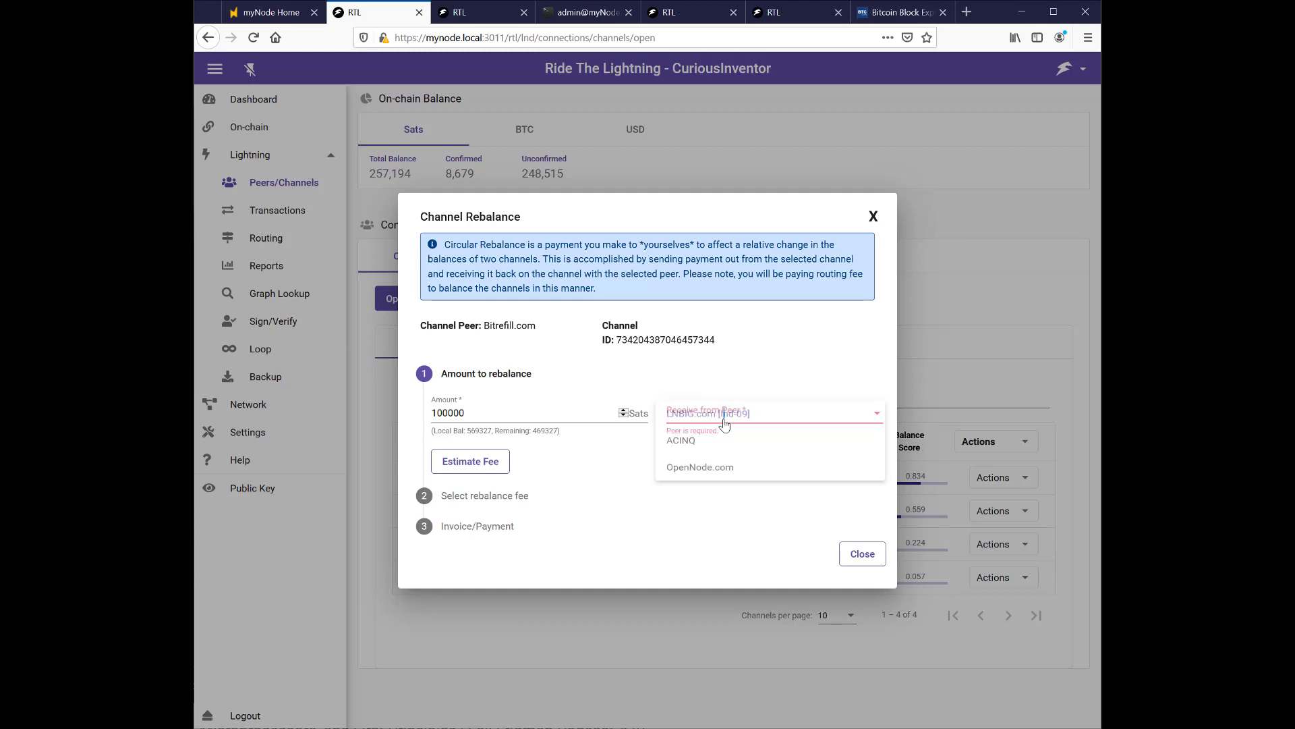
pyautogui.click(698, 473)
pyautogui.click(480, 465)
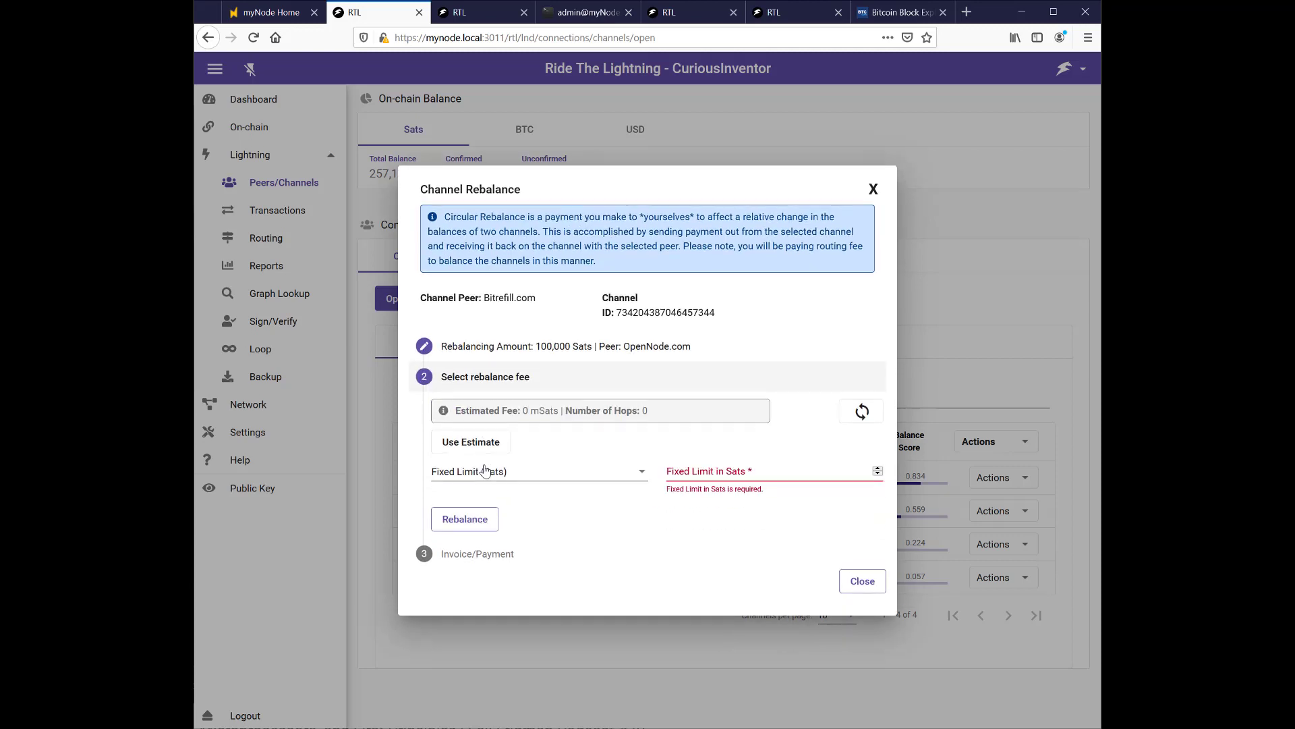
pyautogui.click(714, 470)
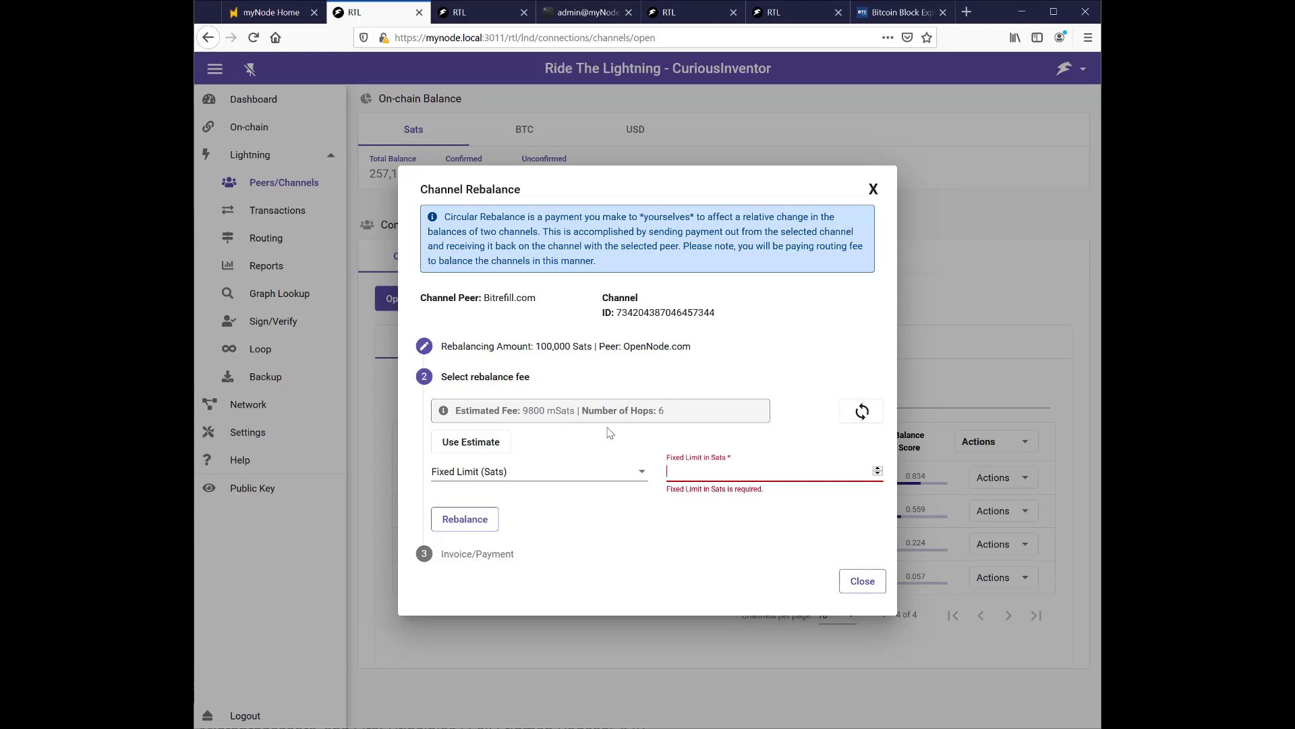
# - Change the amount to 10,000 sats and rebalance with a 100-sat fixed fee limit
pyautogui.click(569, 349)
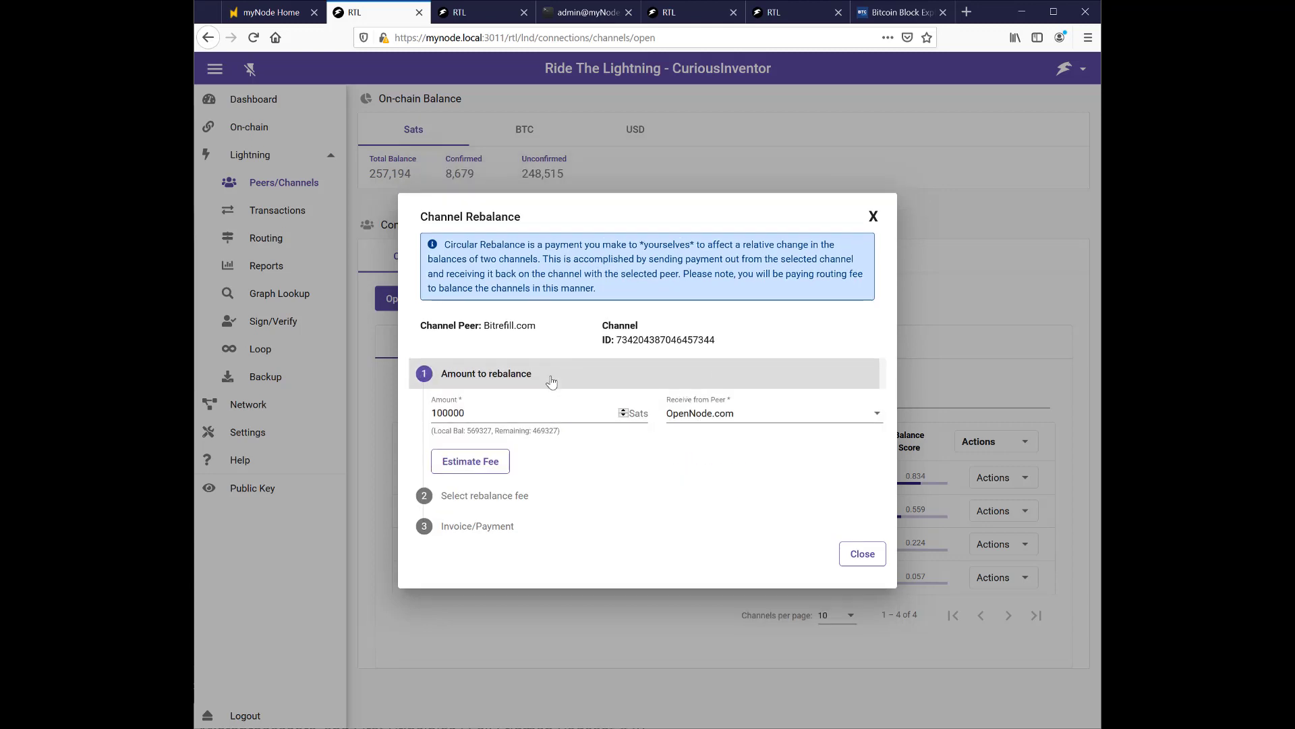
pyautogui.moveTo(496, 413); pyautogui.dragTo(425, 415)
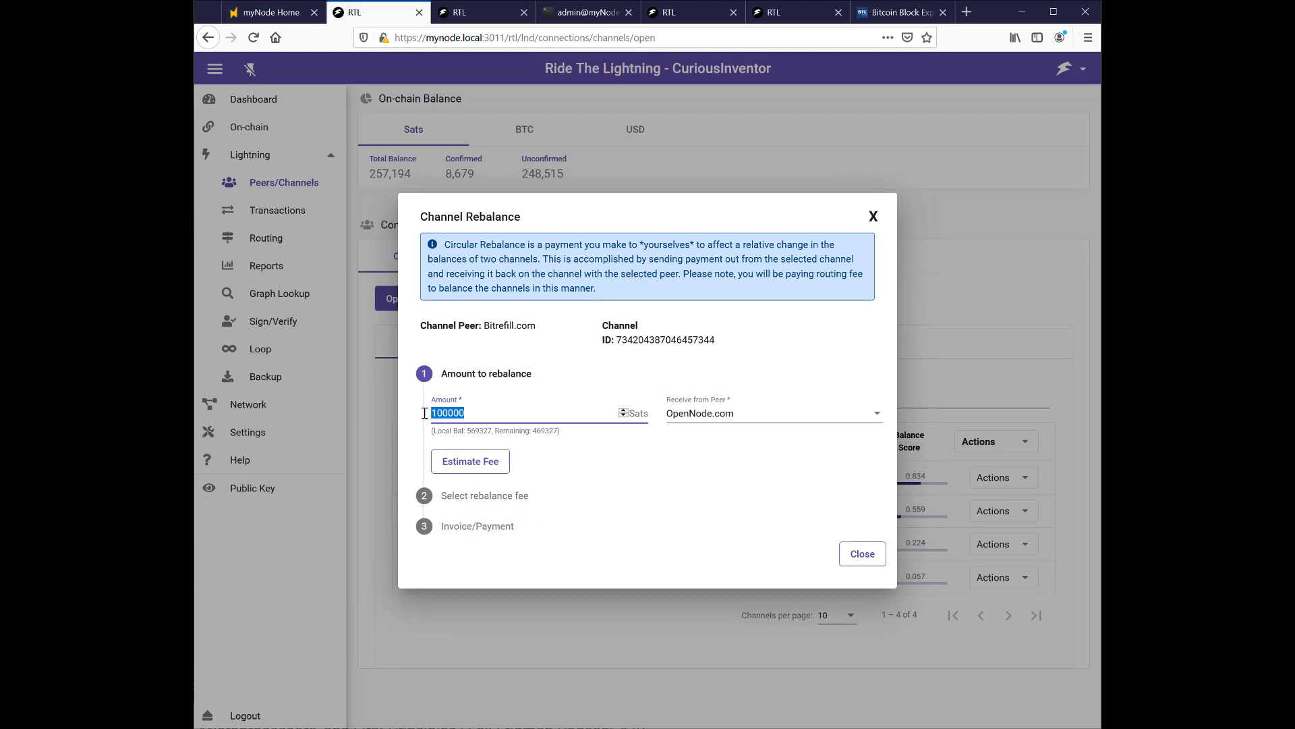
pyautogui.write('10')
pyautogui.click(482, 462)
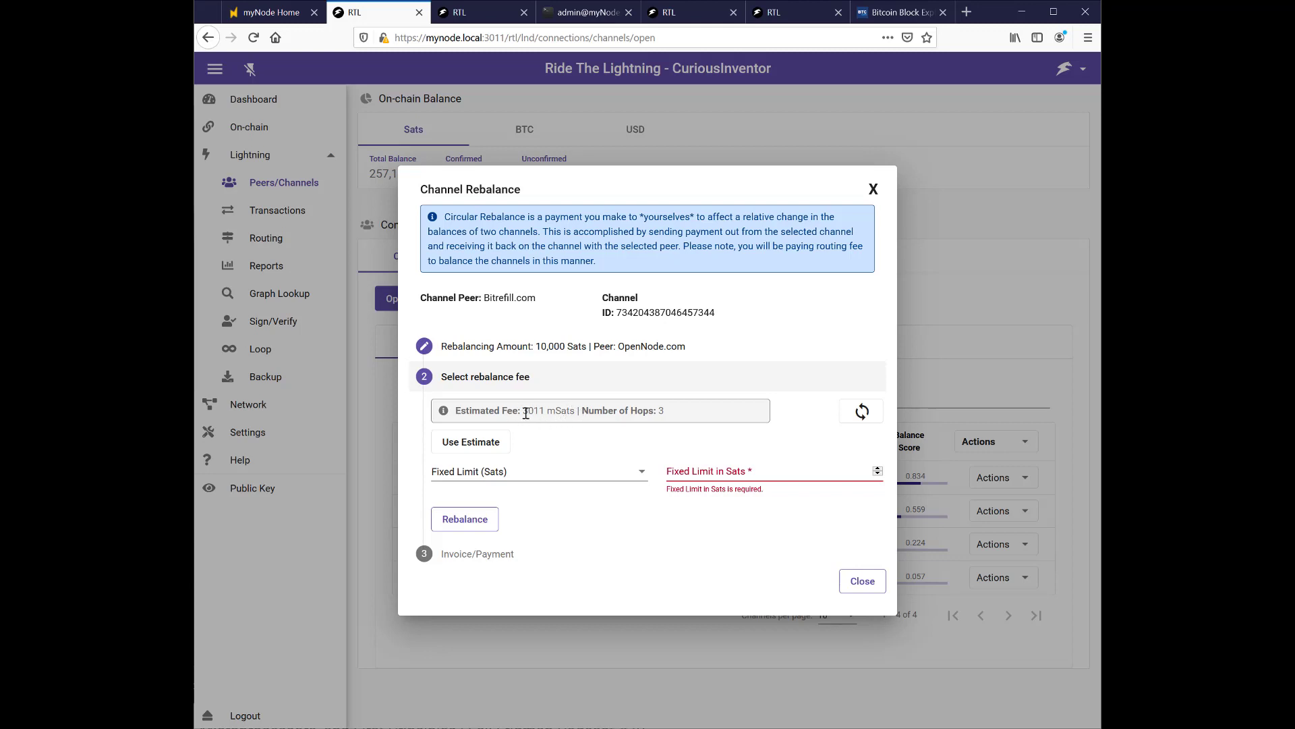
pyautogui.click(707, 467)
pyautogui.write('100')
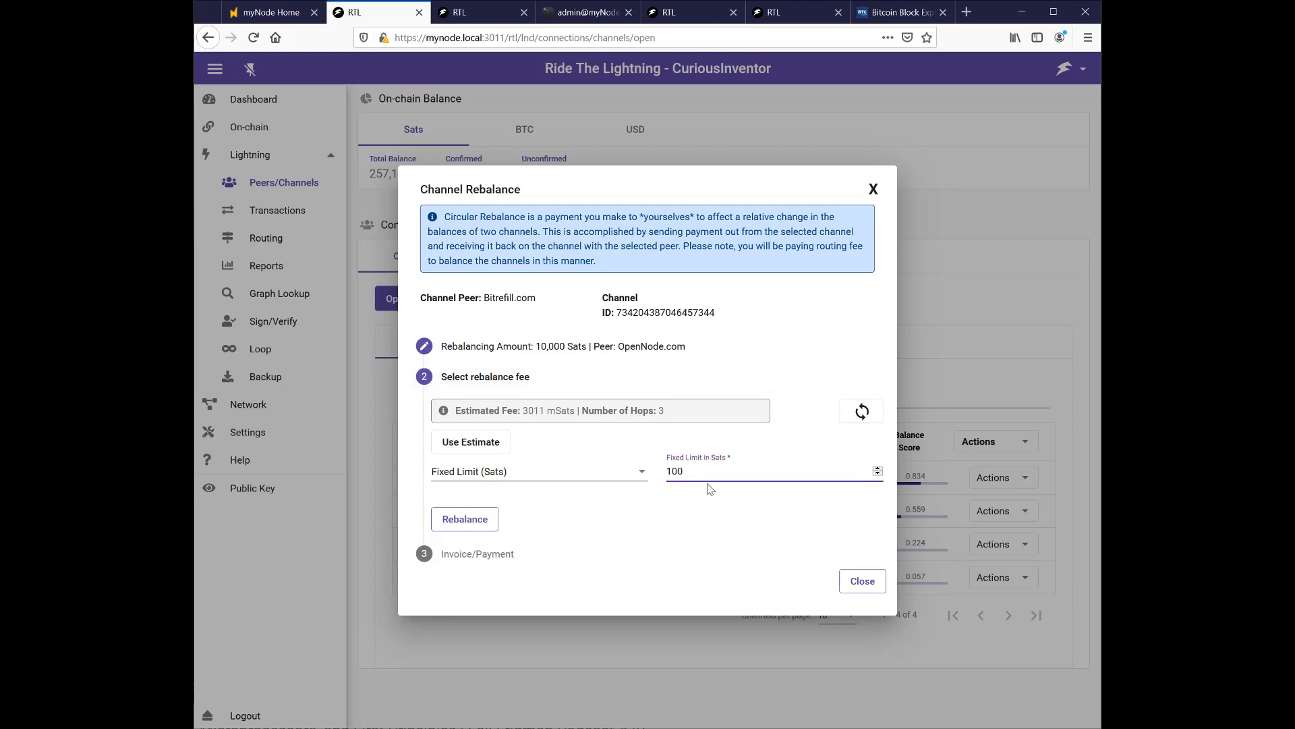
pyautogui.click(471, 520)
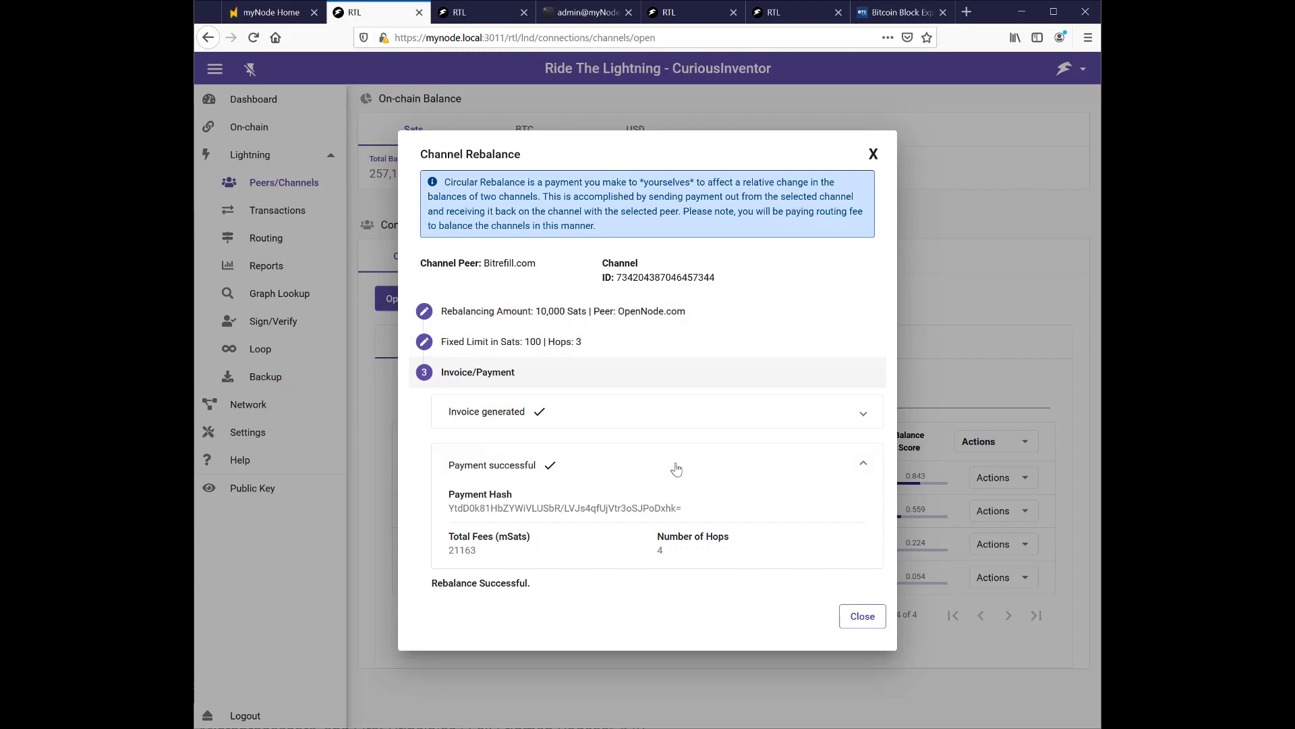
# - Close the finished rebalance, reload the page, and expand the Lightning navigation section
pyautogui.click(860, 617)
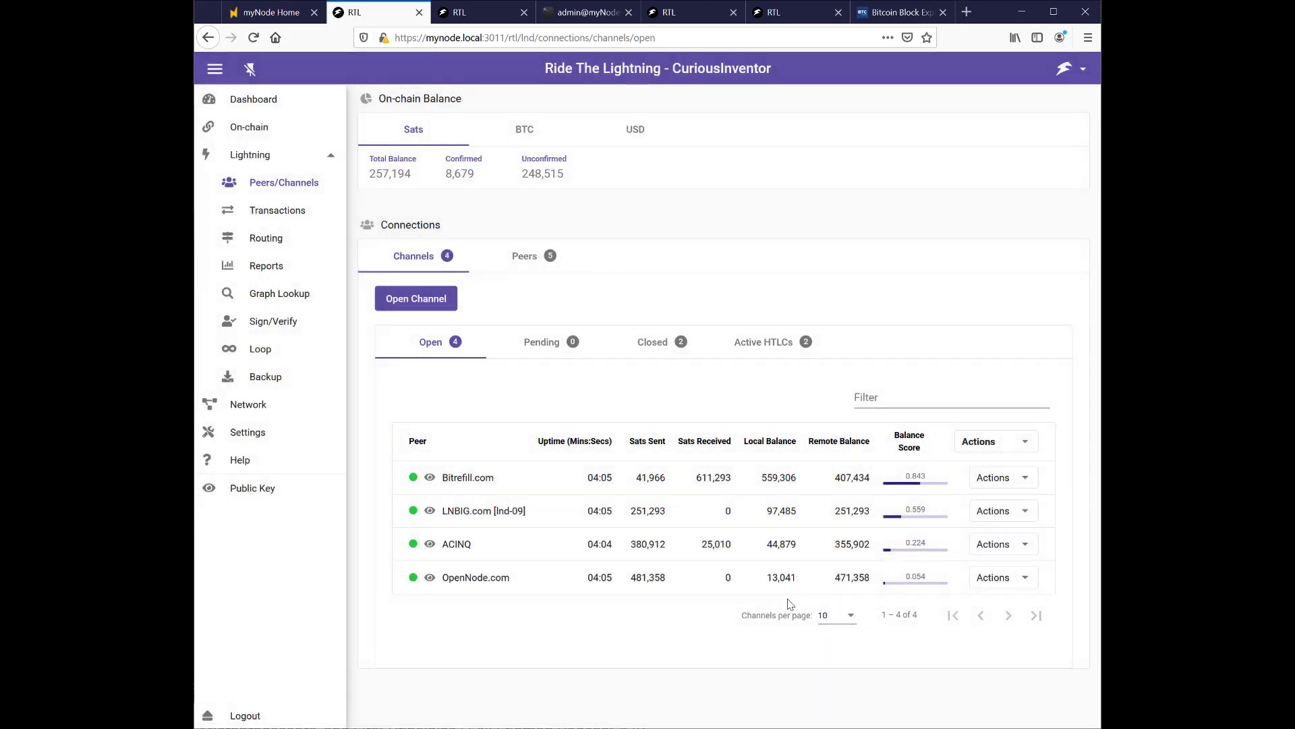
pyautogui.click(254, 39)
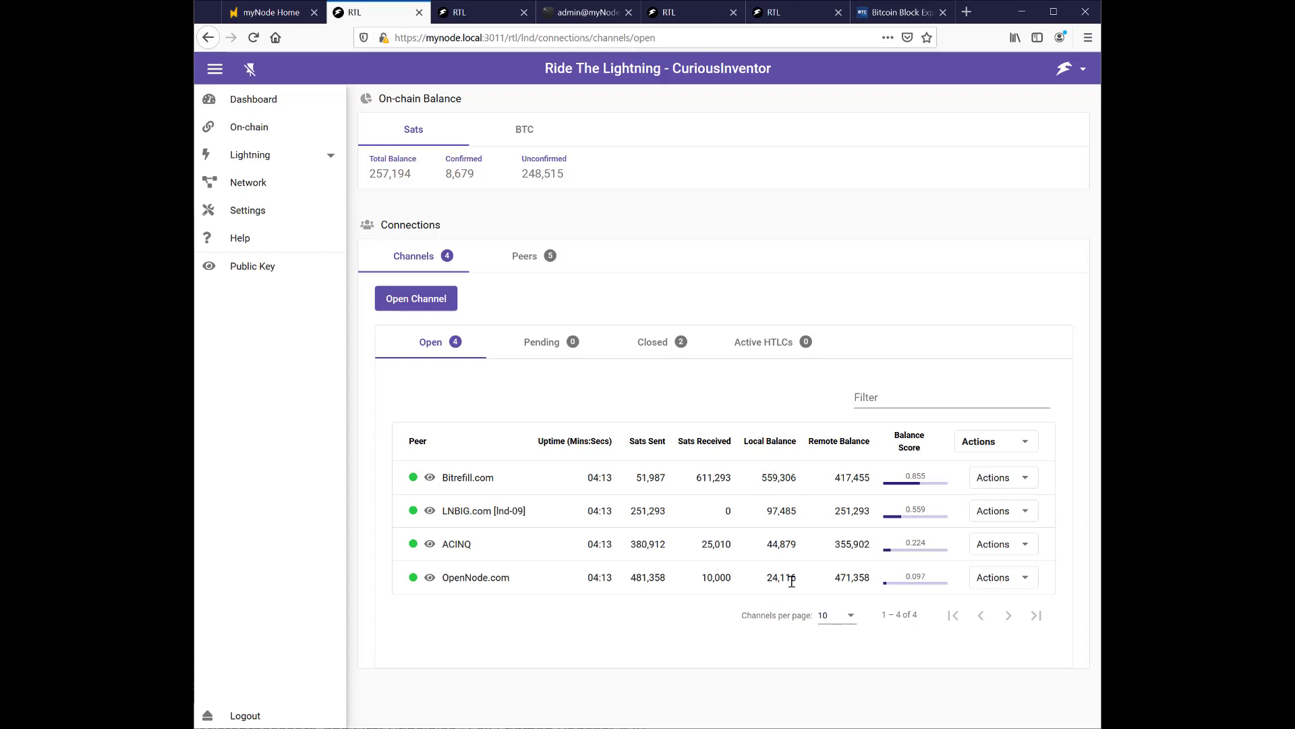
pyautogui.click(310, 156)
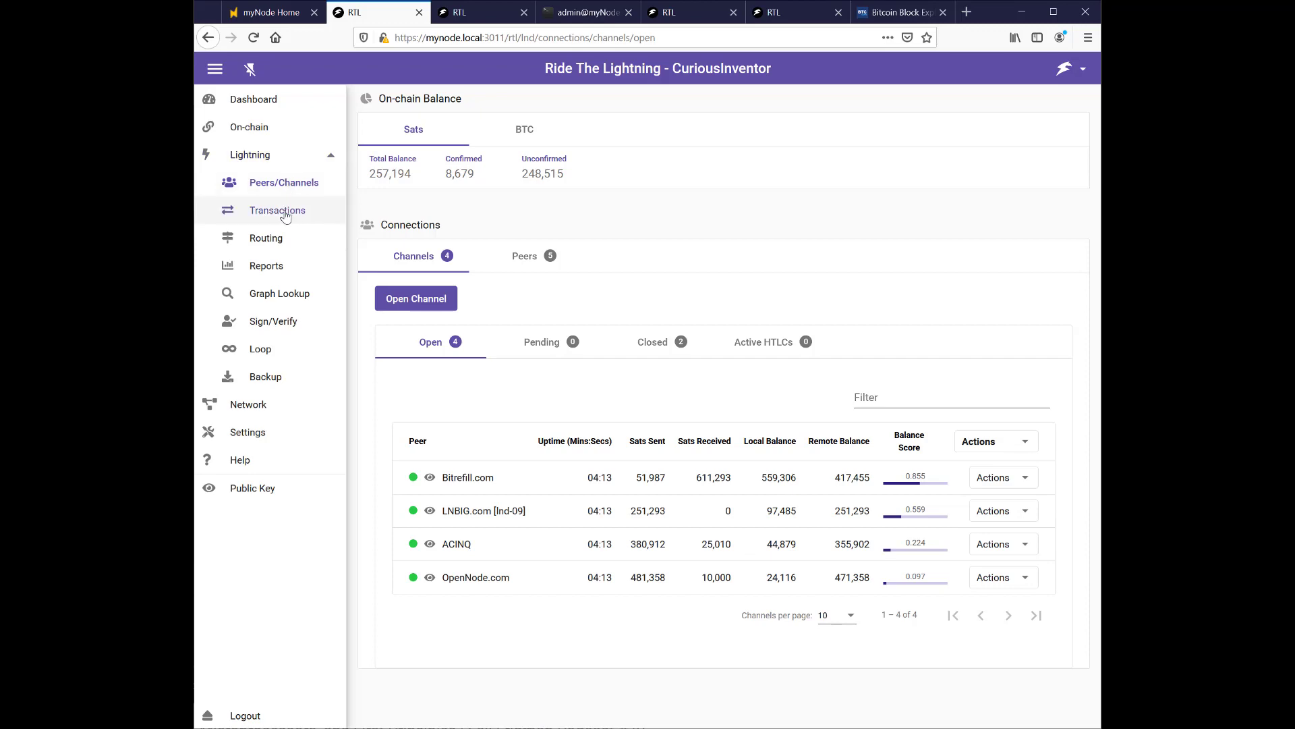
# - Inspect the 10,000-sat payment: 21,163 mSat fee, Bitrefill.com–Nightling–OpenNode.com route
pyautogui.click(277, 211)
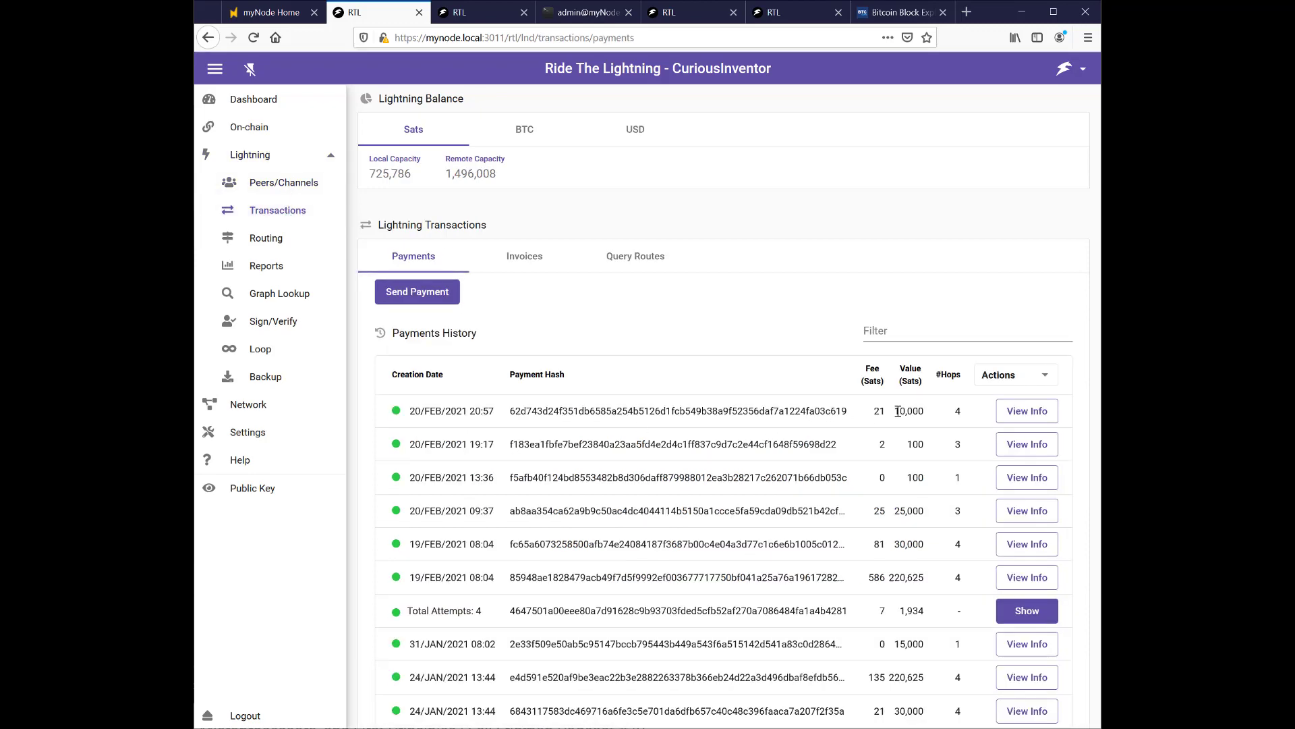
pyautogui.click(1027, 410)
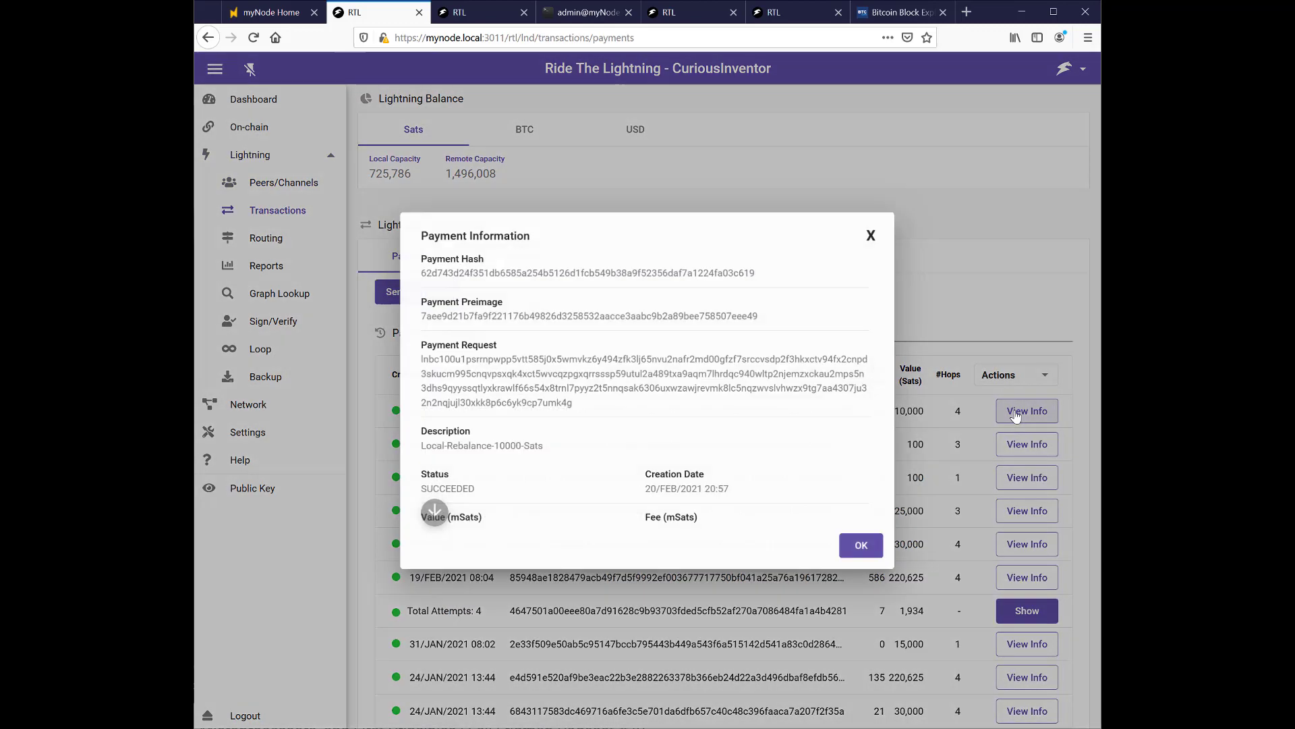
pyautogui.scroll(-4, 491, 359)
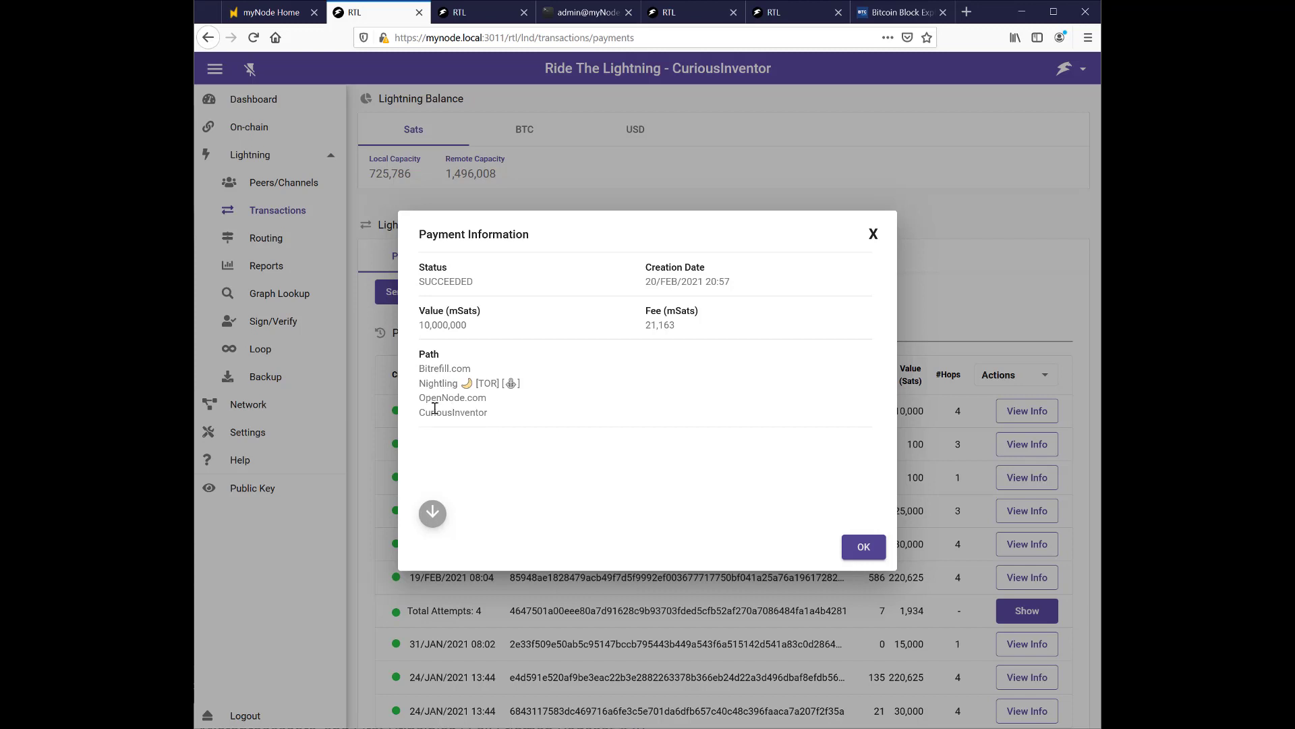
pyautogui.moveTo(419, 411); pyautogui.dragTo(492, 413)
pyautogui.click(648, 324)
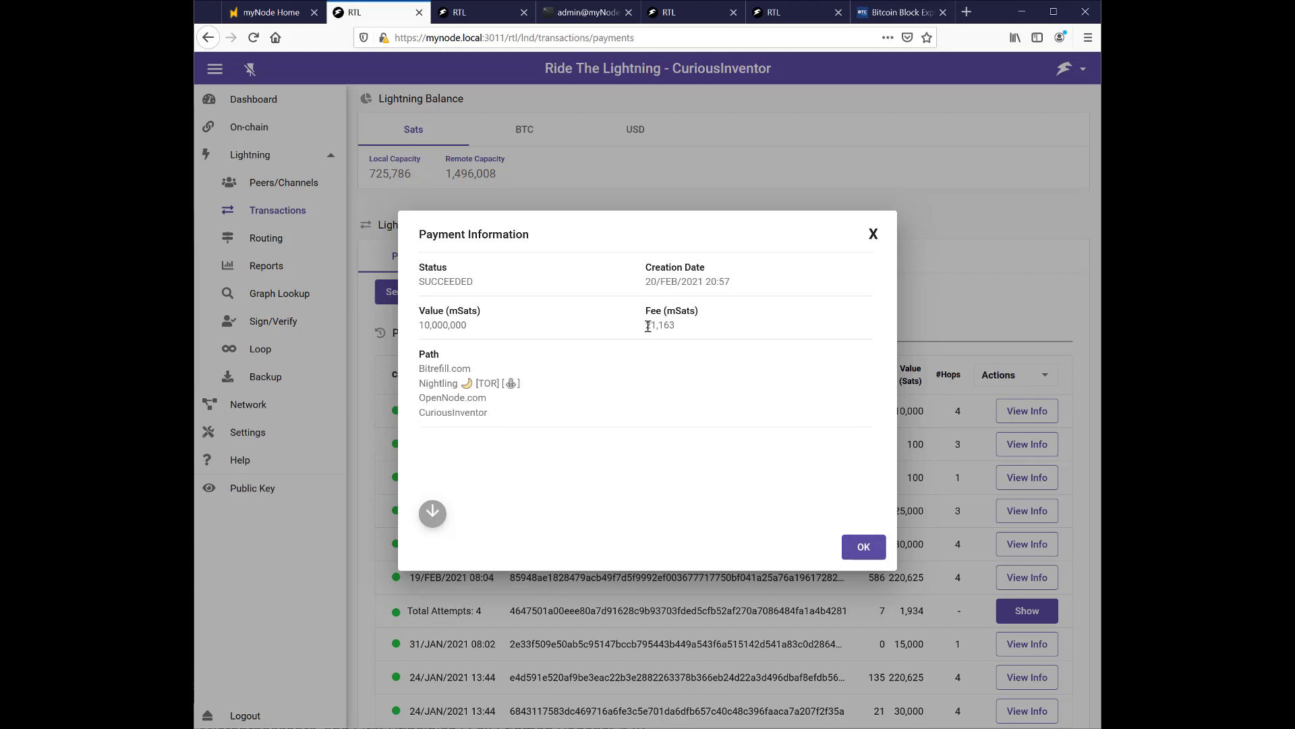
pyautogui.moveTo(646, 324); pyautogui.dragTo(656, 325)
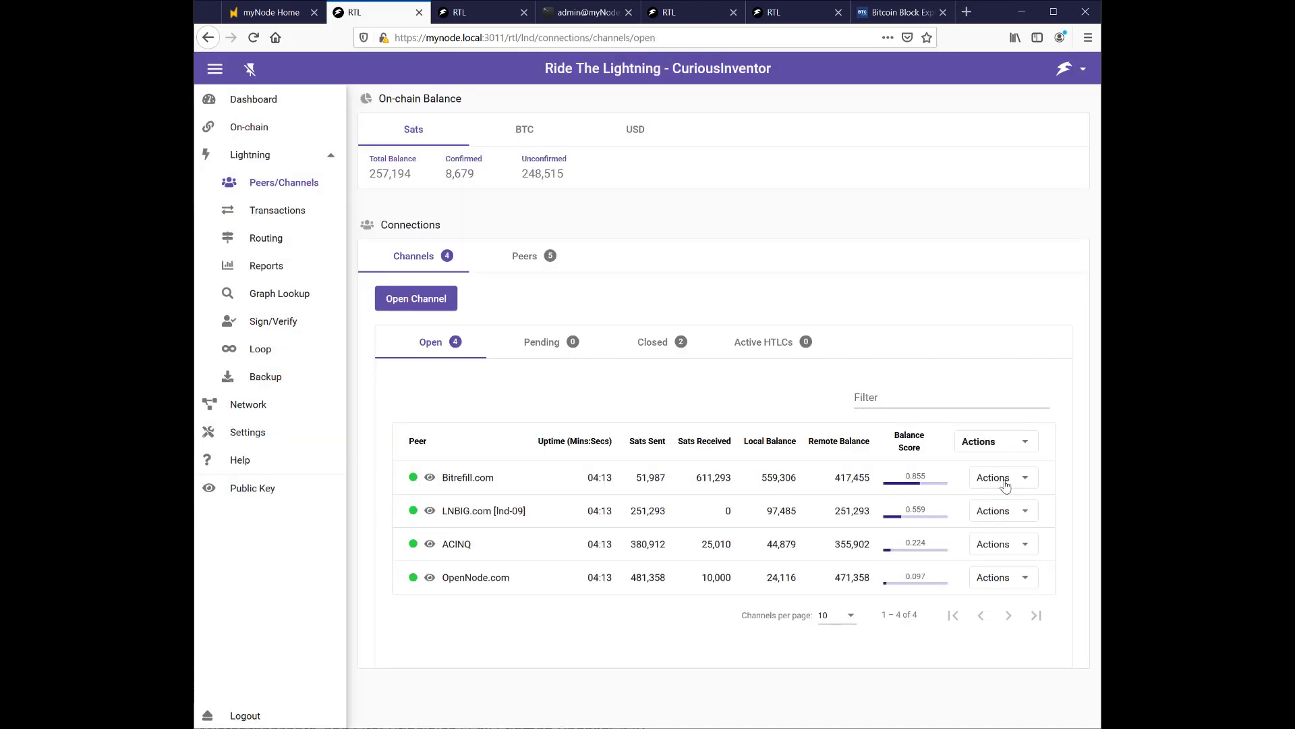
# - Start a 50,000-sat circular rebalance from Bitrefill.com, receiving through OpenNode.com
pyautogui.click(1003, 479)
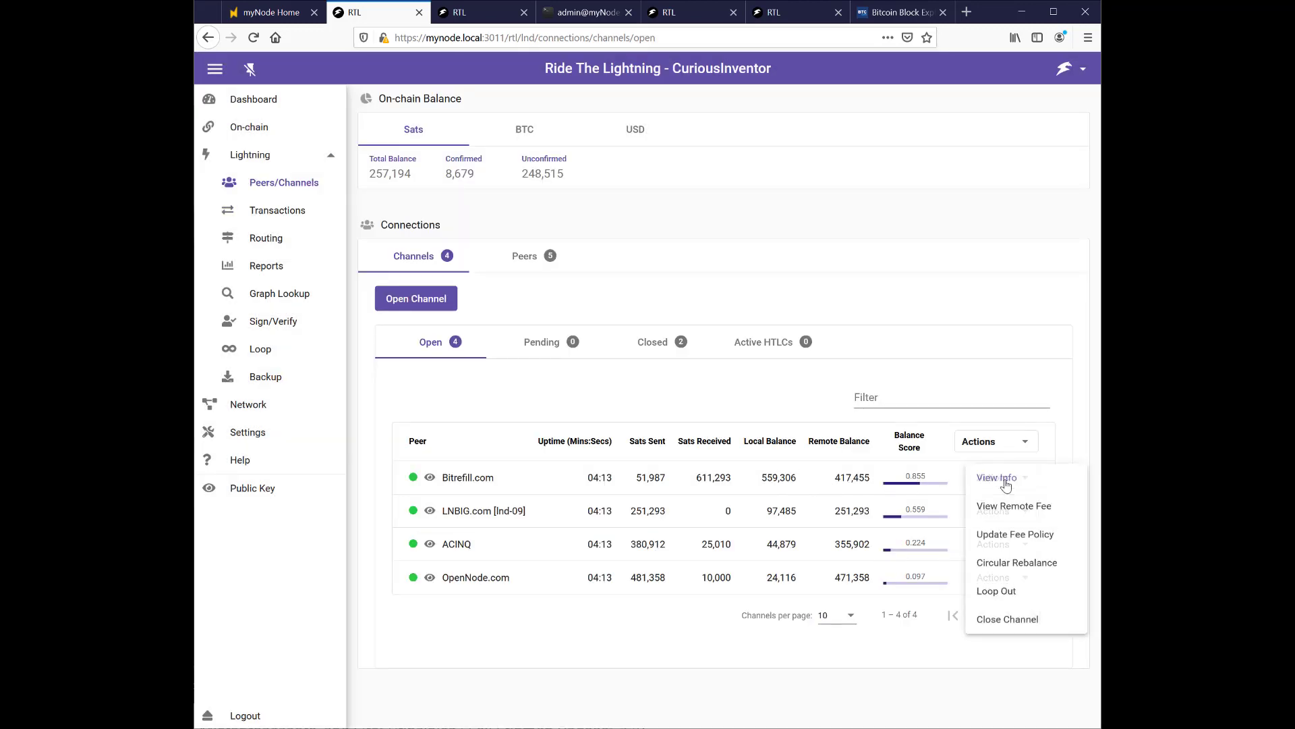
pyautogui.click(1012, 564)
pyautogui.click(512, 408)
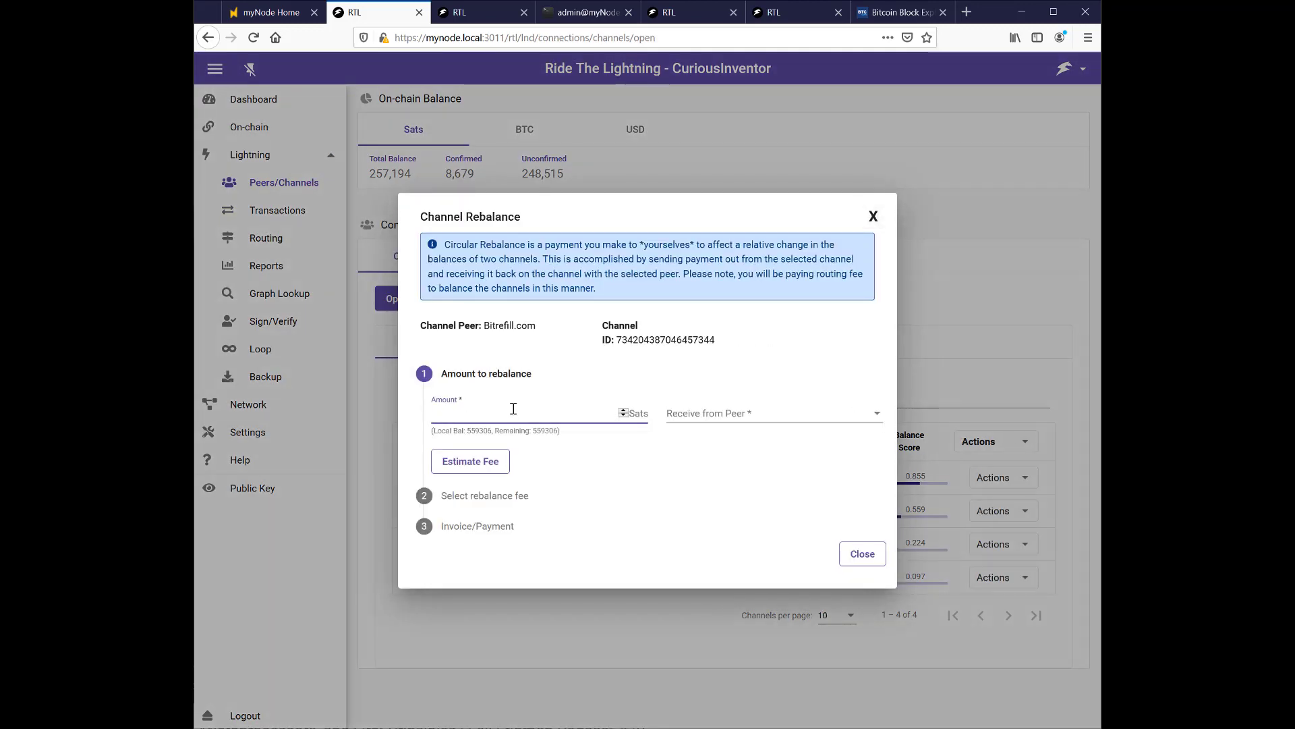
pyautogui.write('50000')
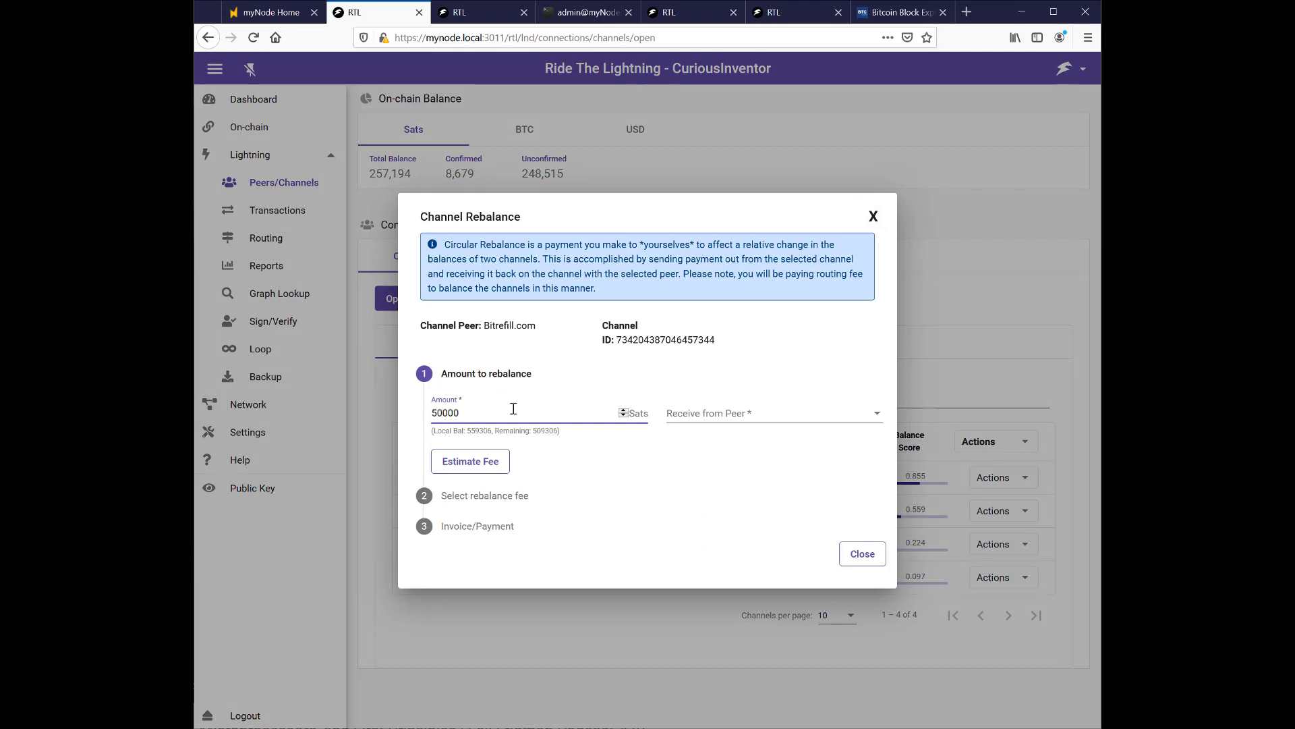
pyautogui.click(710, 414)
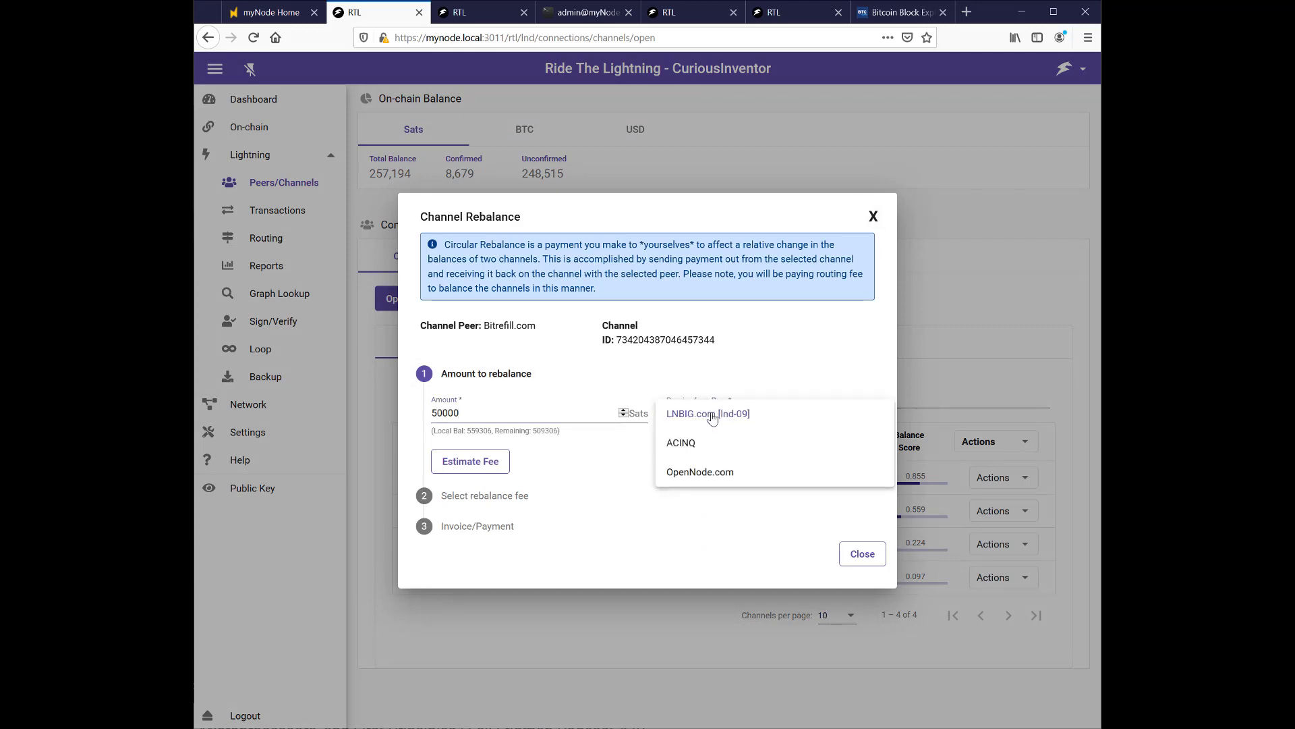
pyautogui.click(700, 471)
# - Estimate the fee (7051 mSats, 3 hops) and set a 2% percentage-of-payment fee limit
pyautogui.click(482, 464)
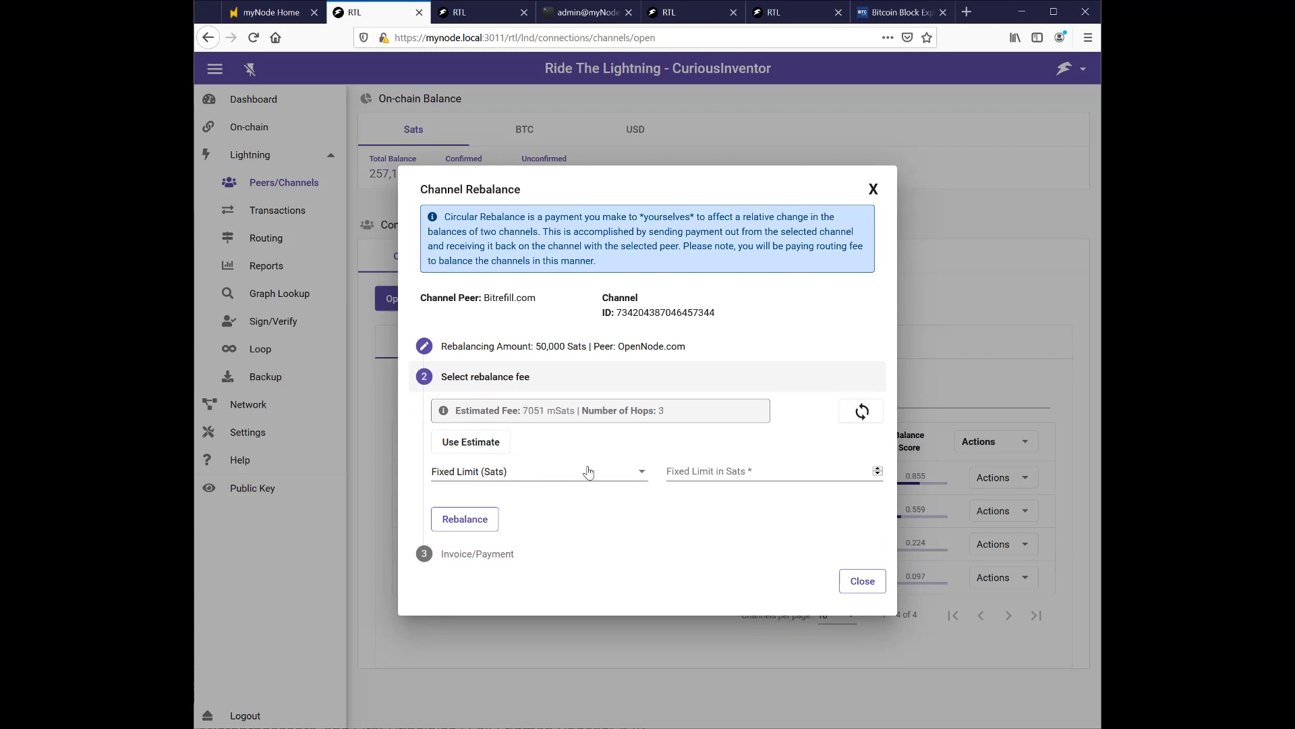
pyautogui.click(550, 474)
pyautogui.click(523, 500)
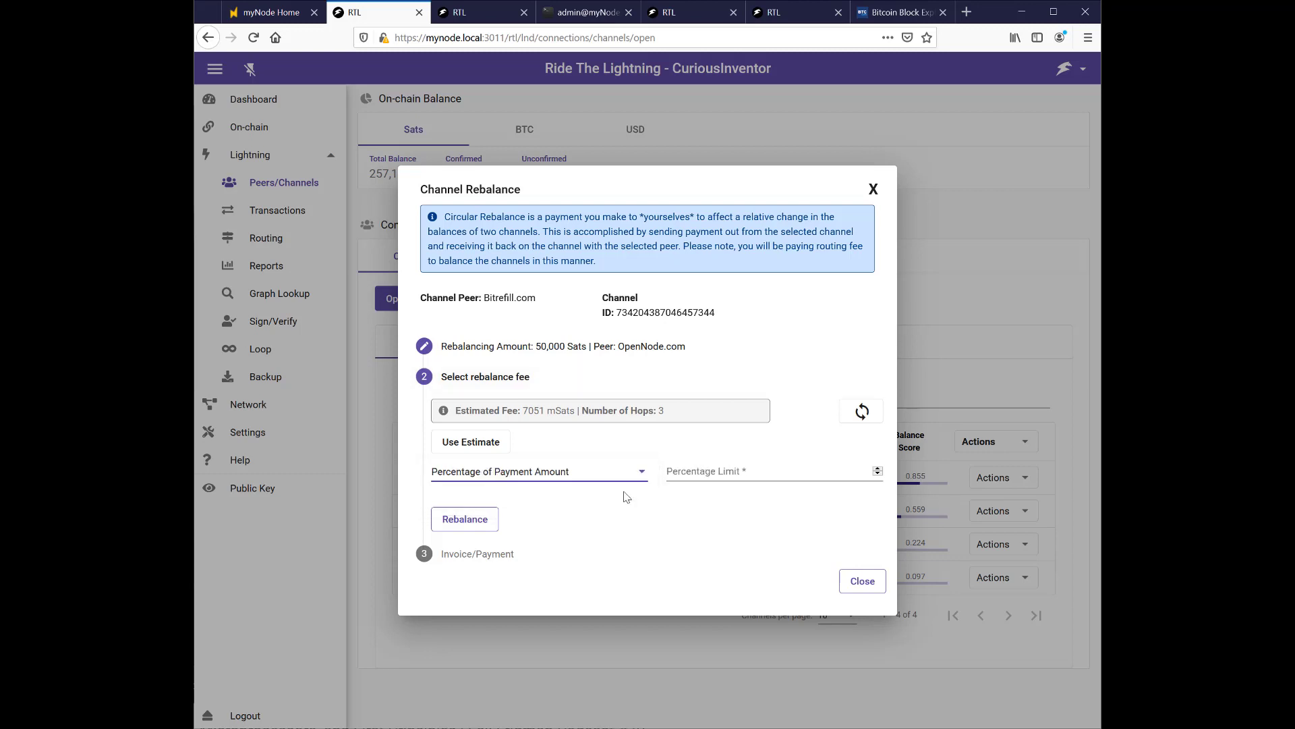
pyautogui.click(687, 470)
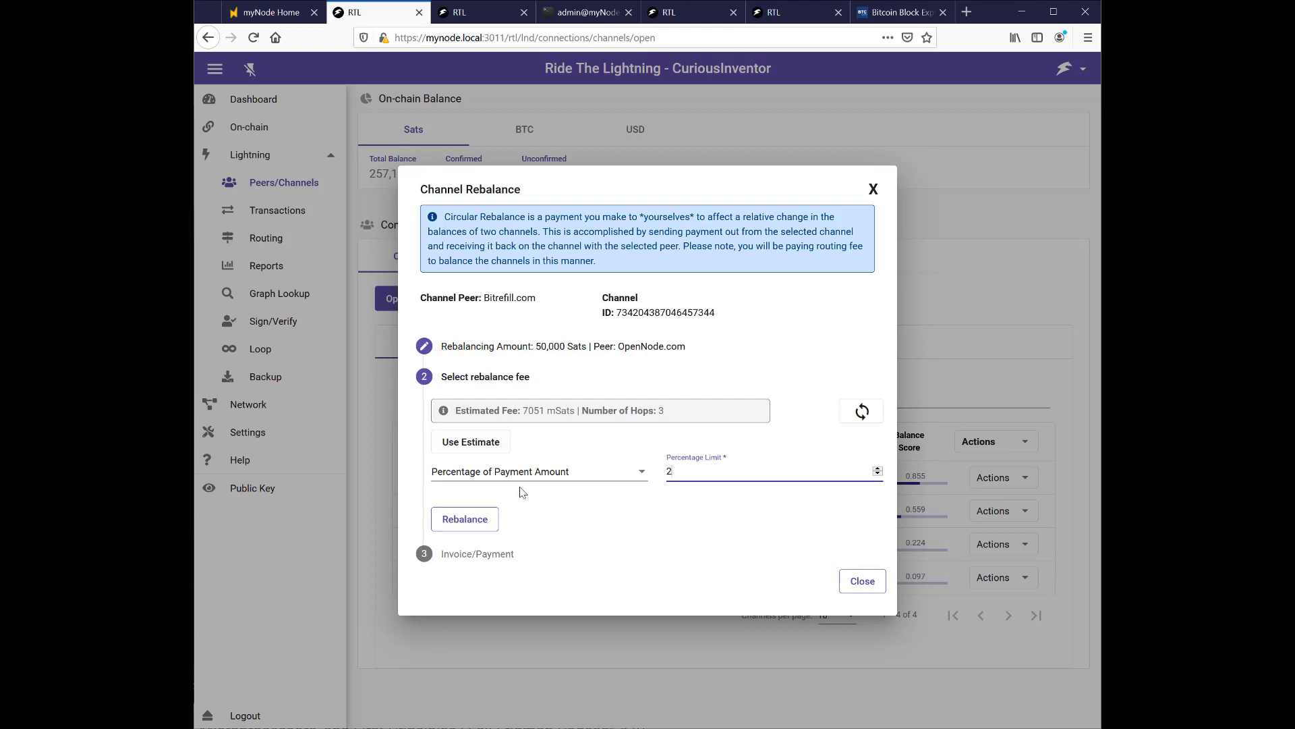
# - Send the 50,000-sat rebalance, check its 125060 mSat total fee, and close the result
pyautogui.click(485, 521)
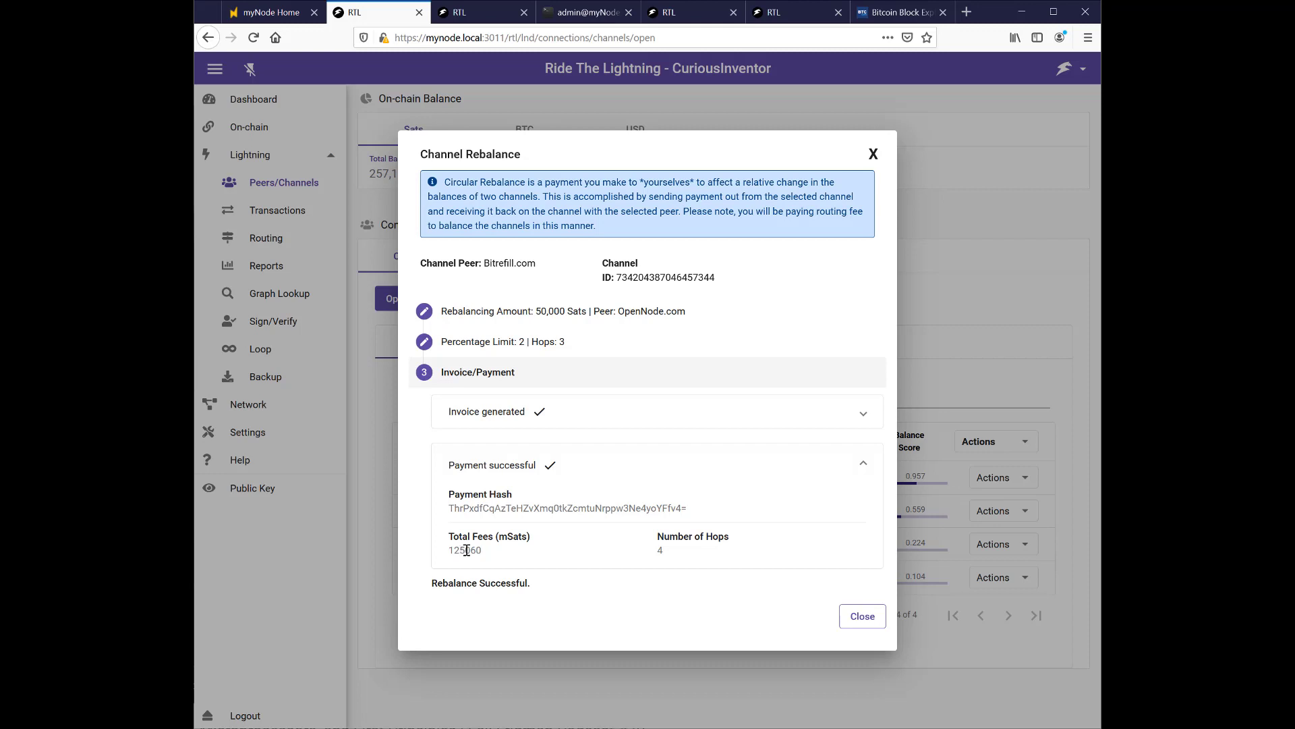
pyautogui.moveTo(466, 550); pyautogui.dragTo(446, 552)
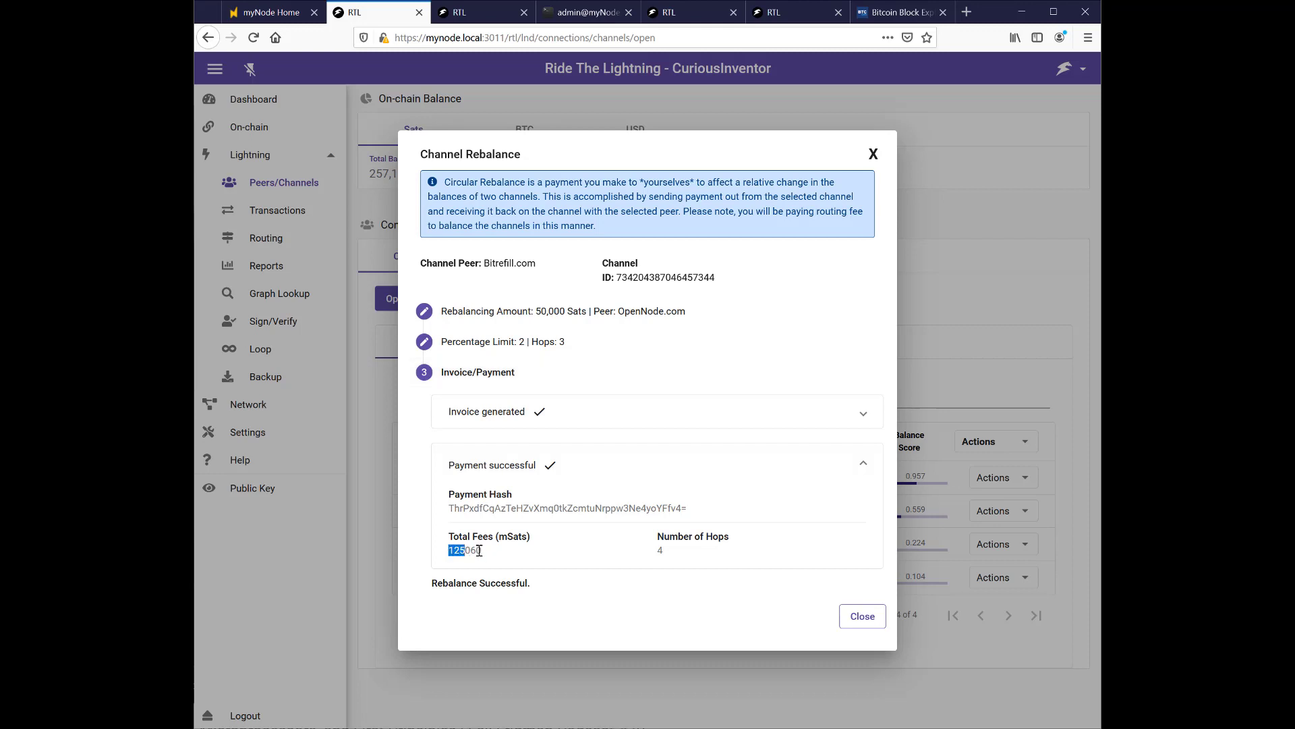
pyautogui.click(479, 551)
pyautogui.click(853, 615)
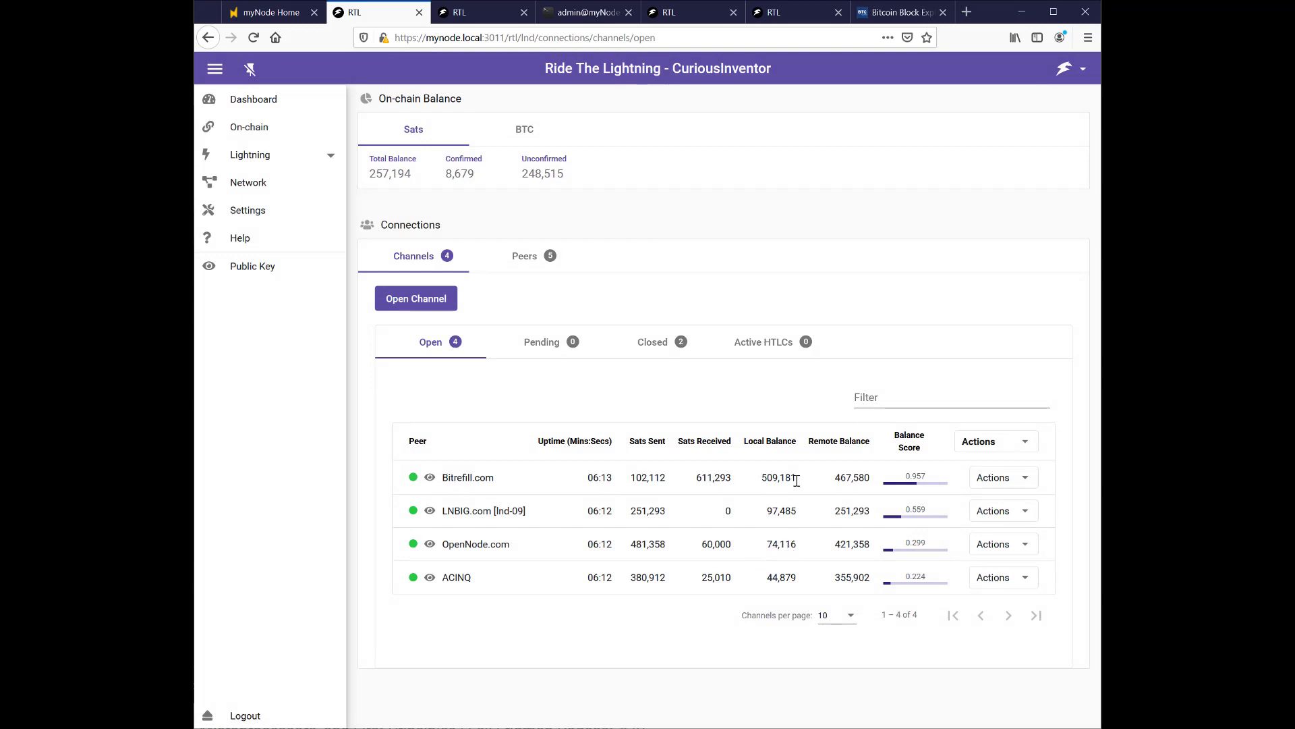
# - Start a 100,000-sat circular rebalance from Bitrefill.com, receiving through OpenNode.com
pyautogui.click(997, 480)
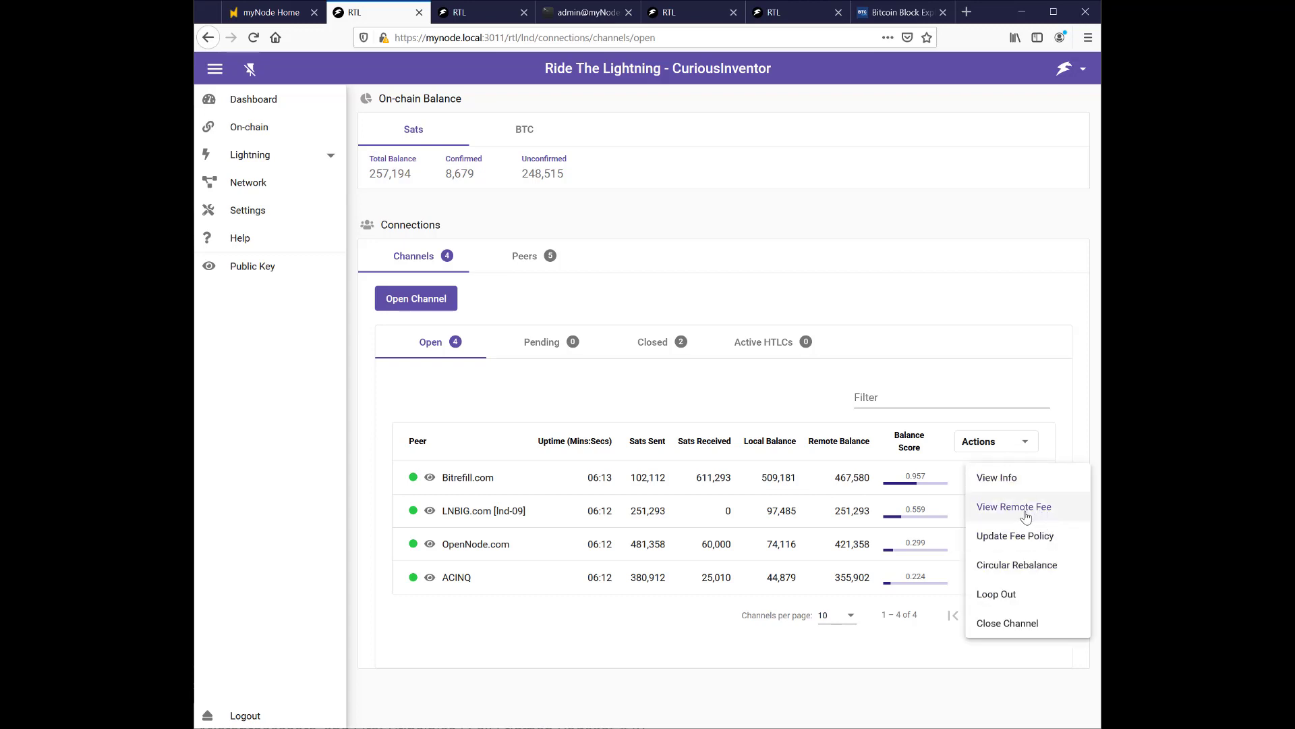
pyautogui.click(1017, 565)
pyautogui.click(508, 411)
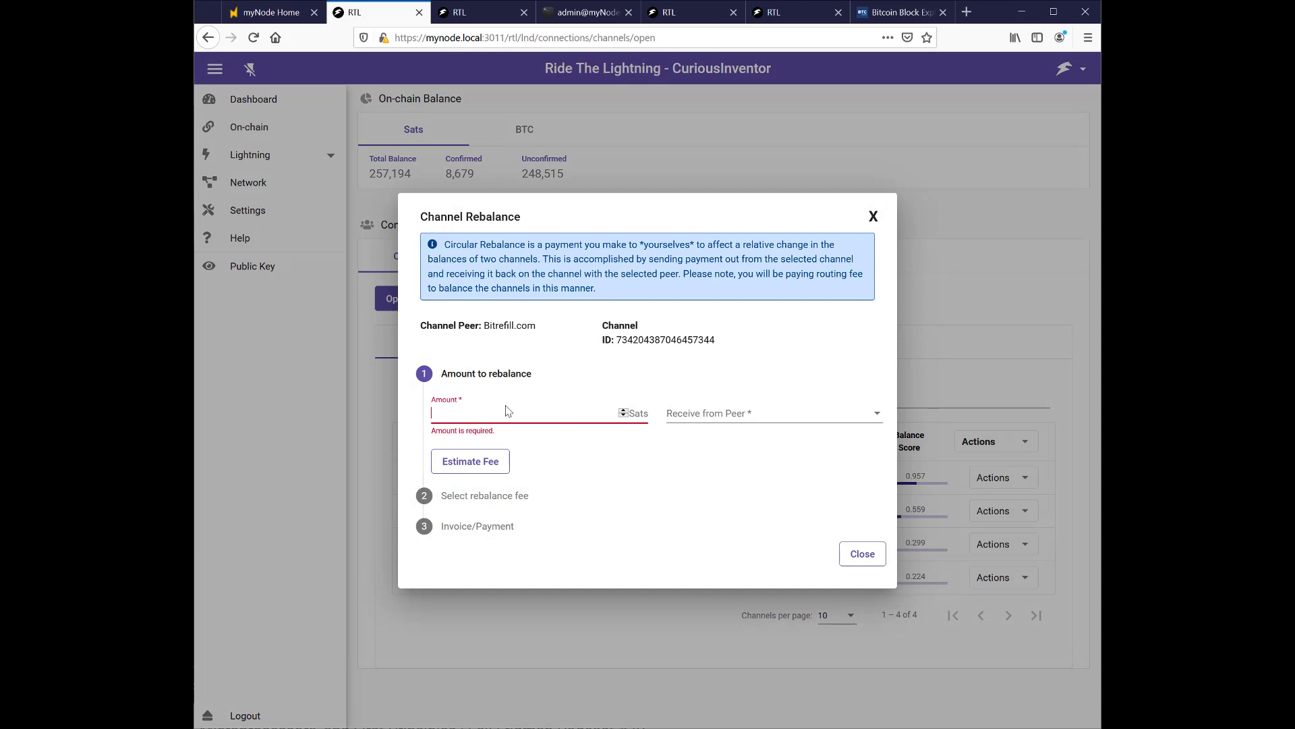
pyautogui.write('100000')
pyautogui.click(742, 412)
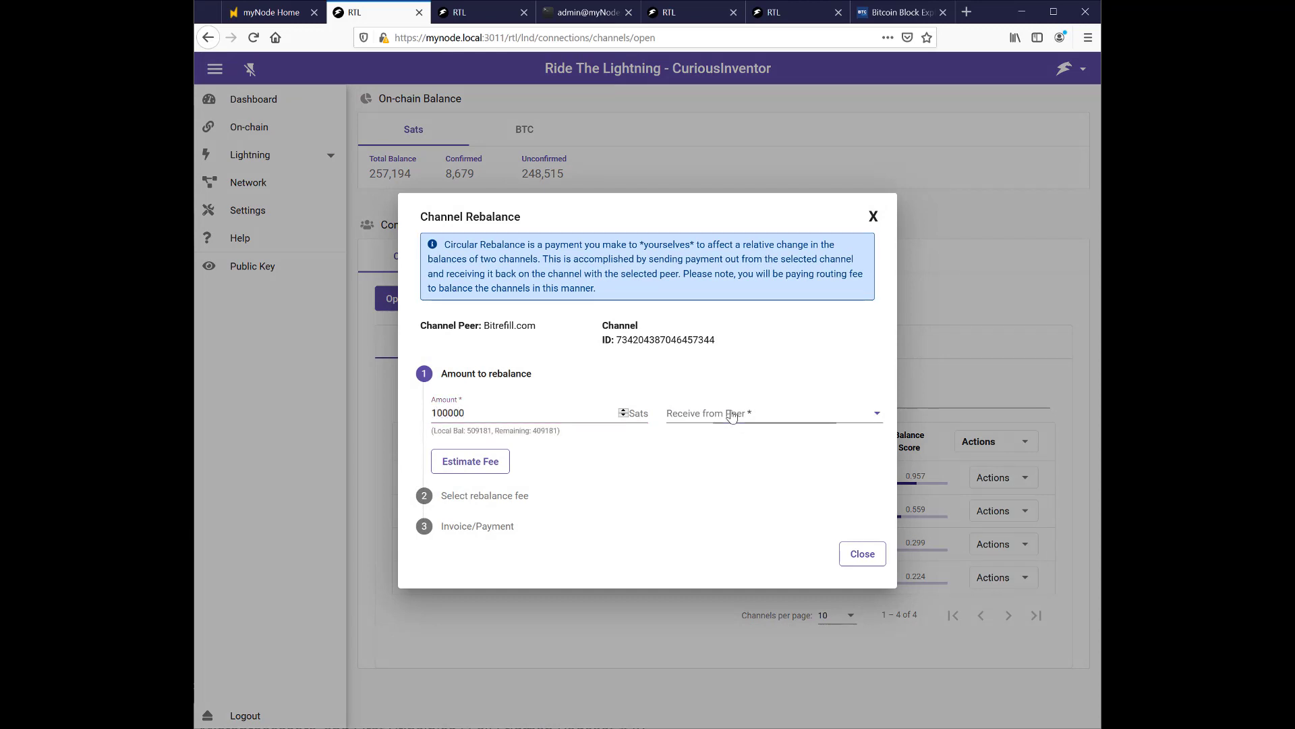
pyautogui.click(701, 444)
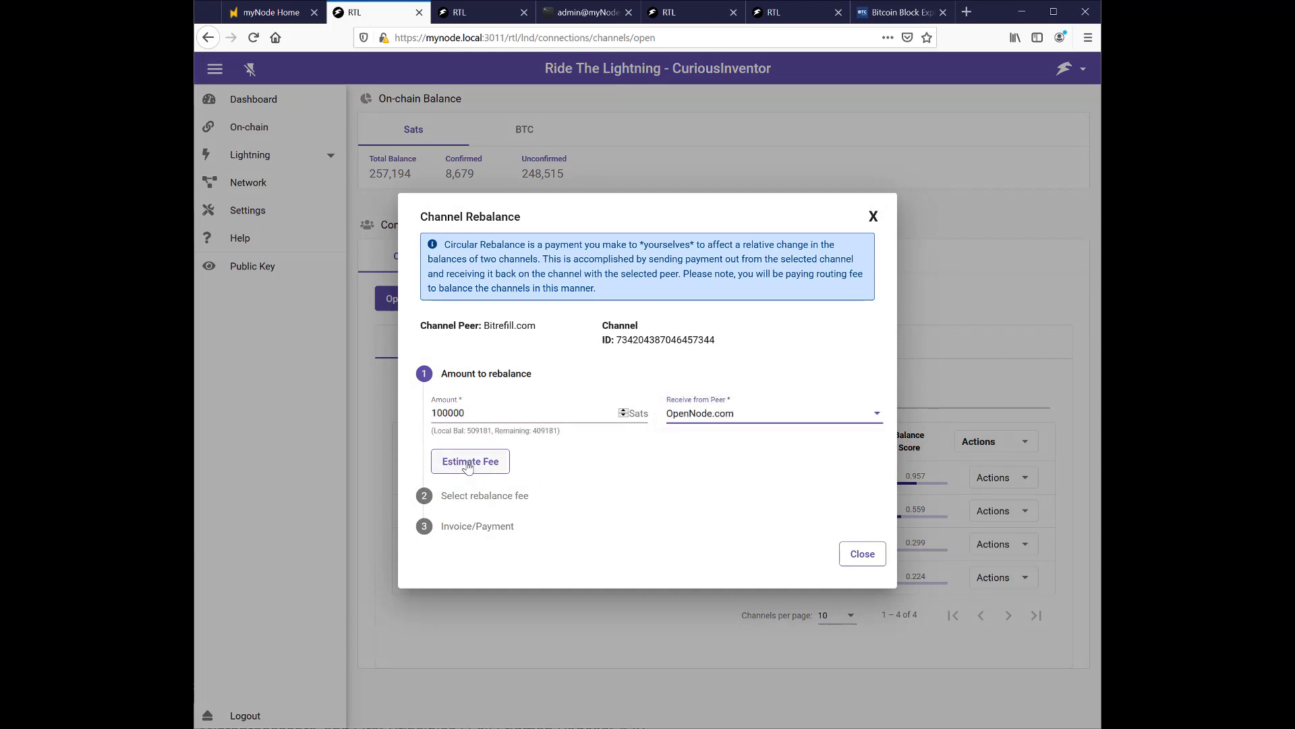
# - Estimate the fee, cap it at 2% of the payment, and send; the rebalance fails
pyautogui.click(467, 465)
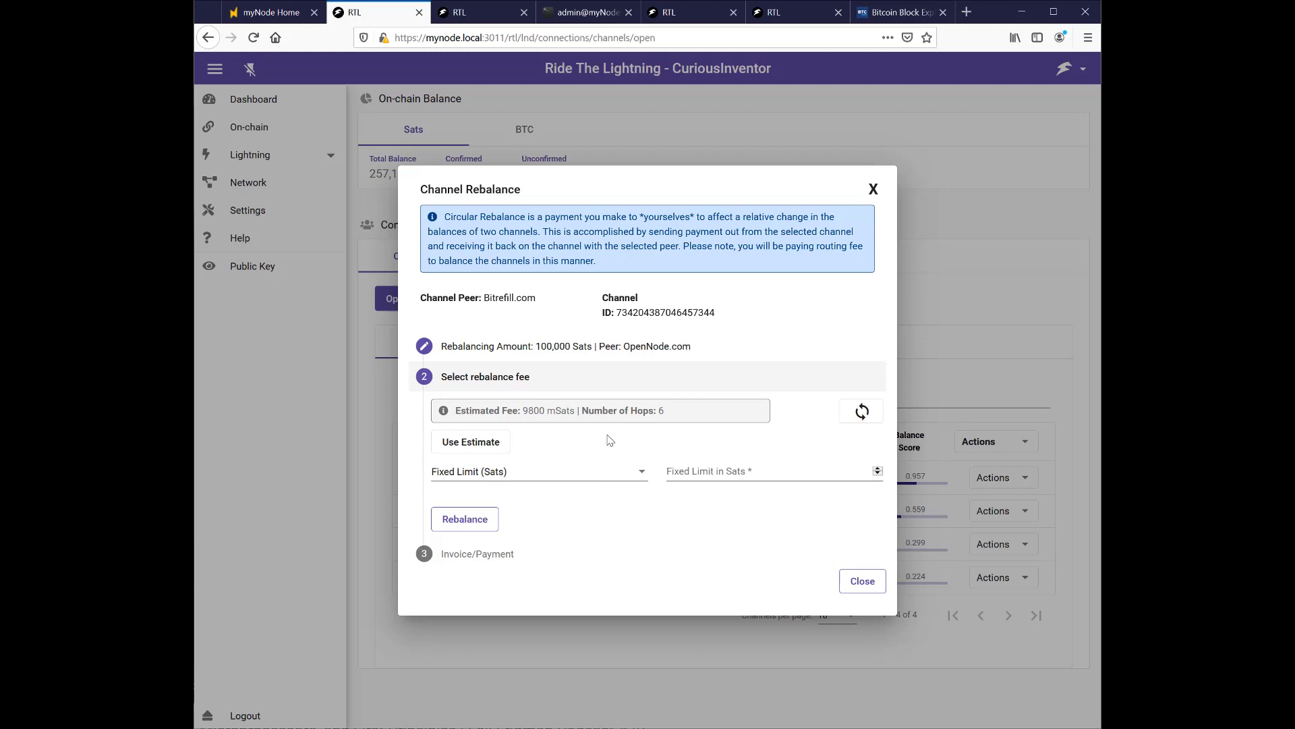
pyautogui.click(573, 471)
pyautogui.click(570, 497)
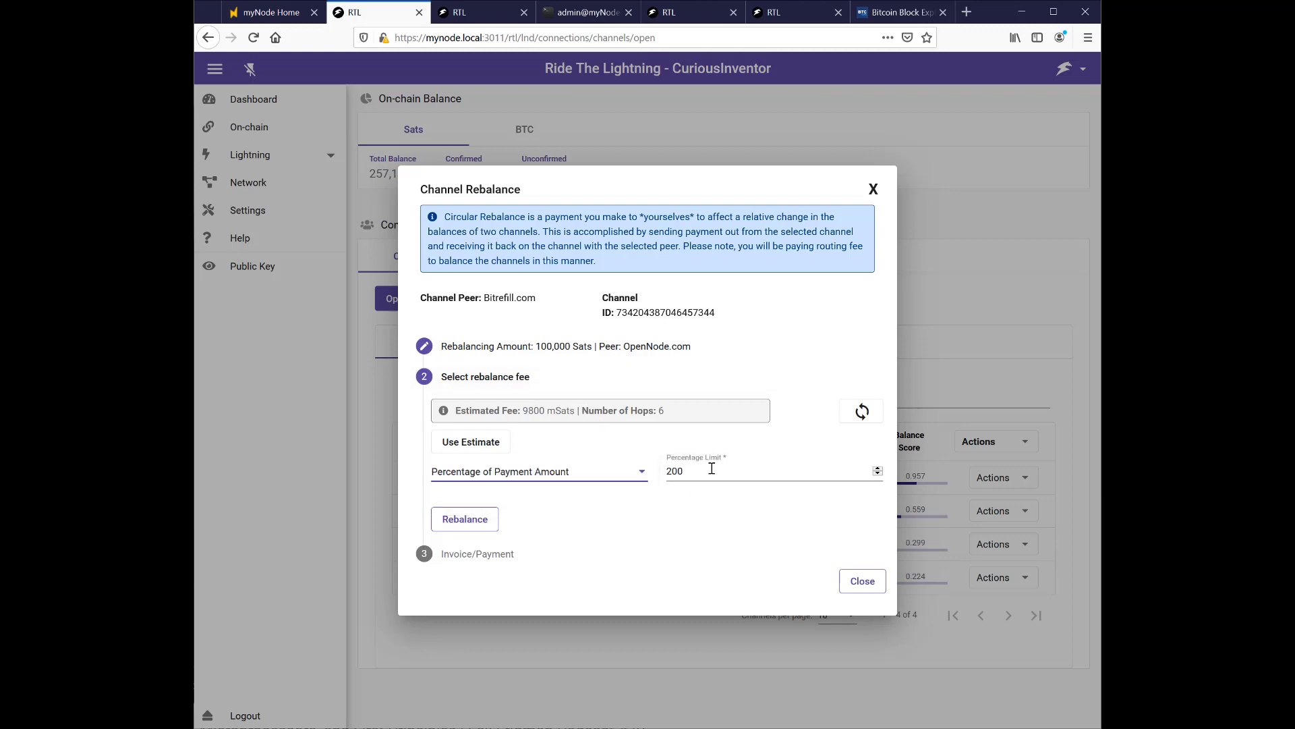
pyautogui.doubleClick(661, 471)
pyautogui.write('2')
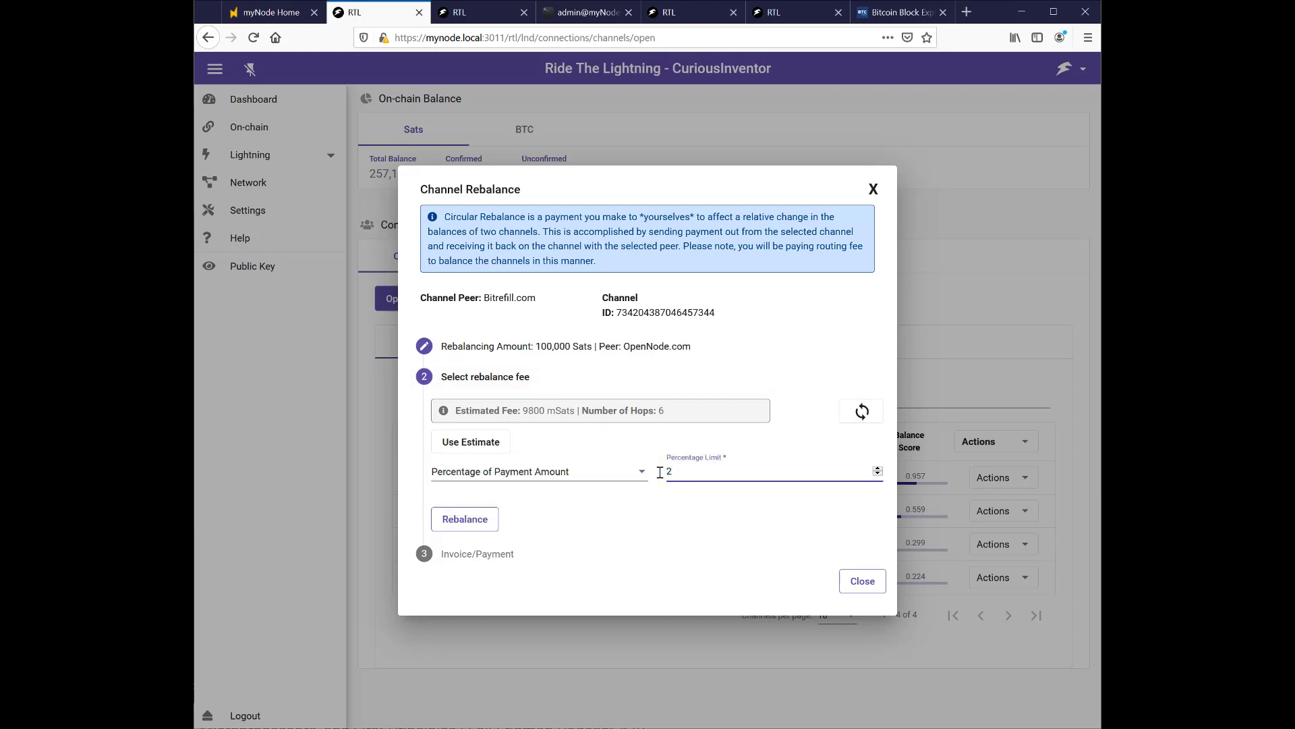
pyautogui.click(472, 523)
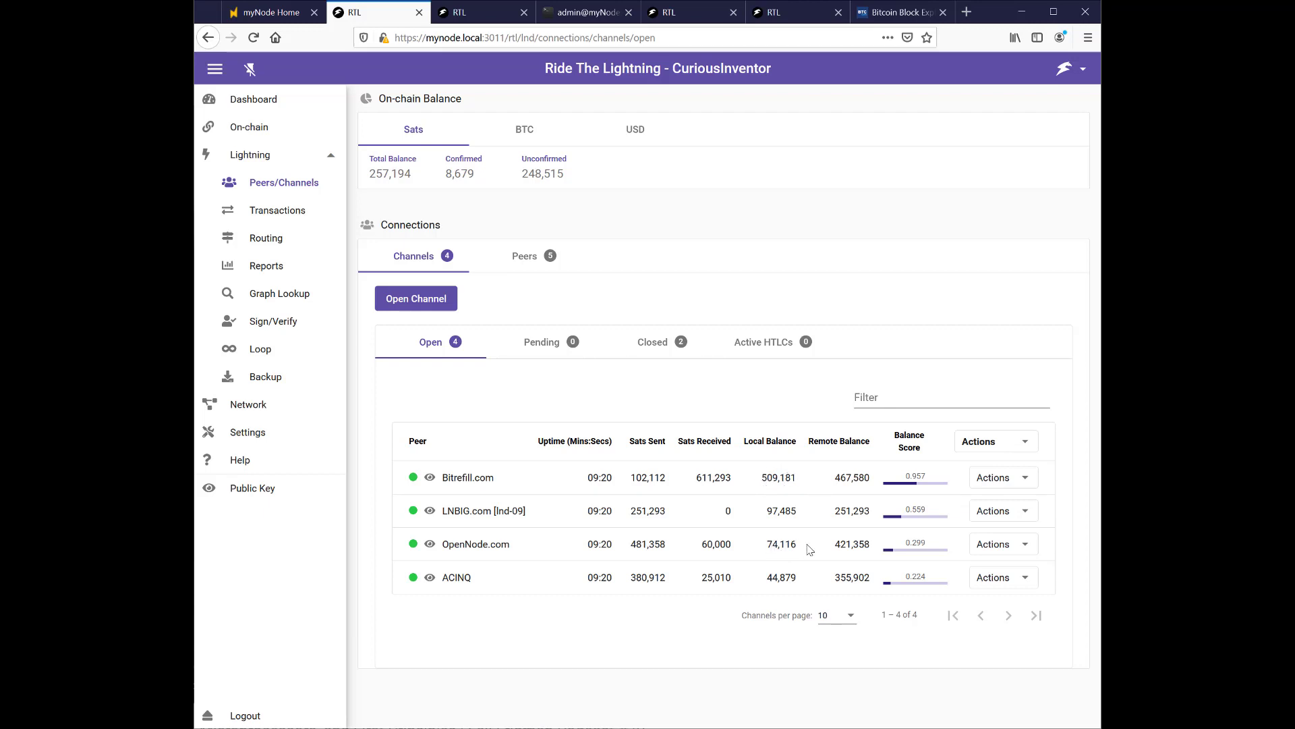
# - Open a Bitrefill.com circular rebalance with OpenNode.com as the receiving peer
pyautogui.click(997, 479)
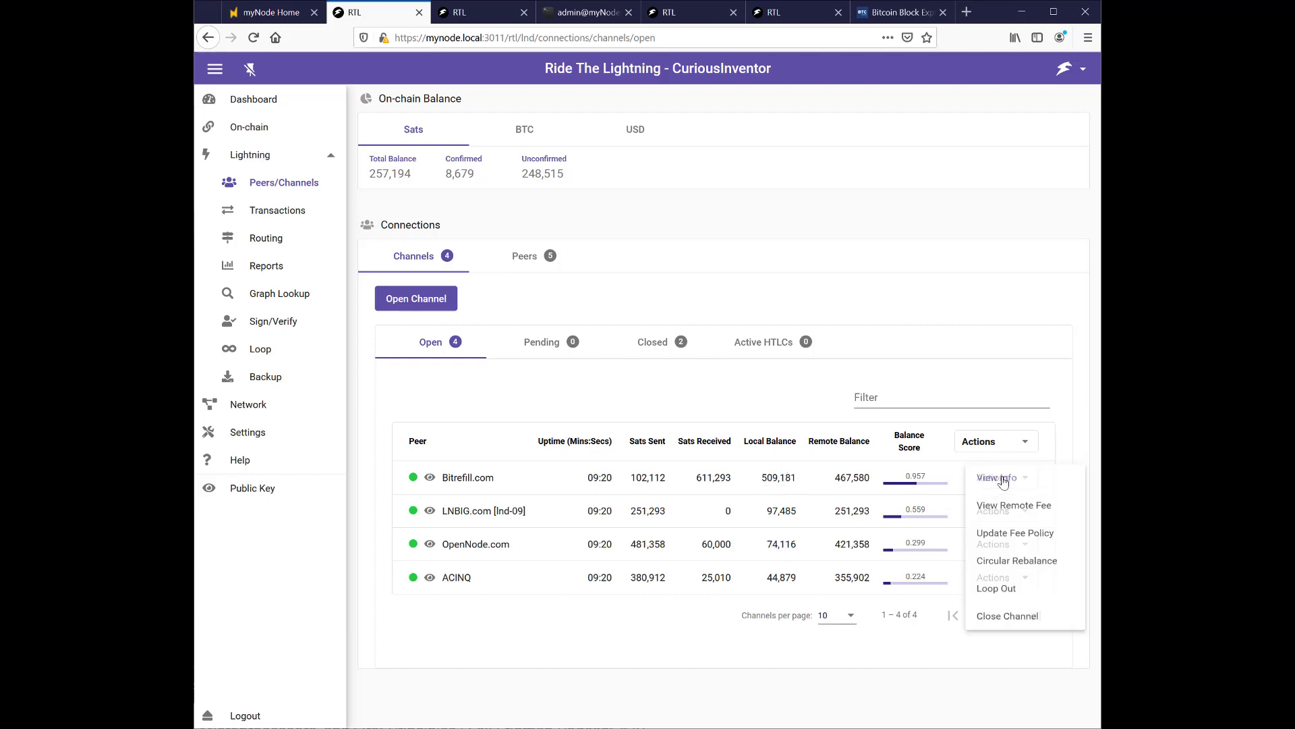
pyautogui.click(1019, 567)
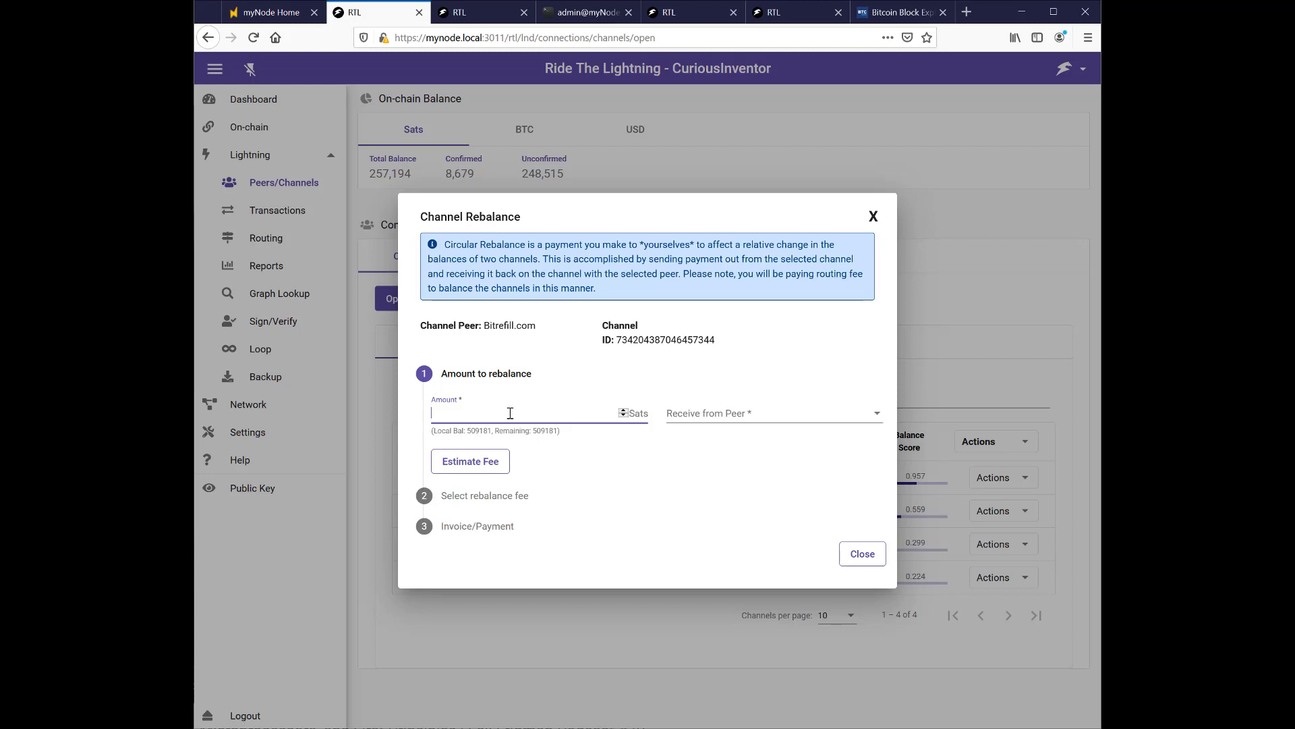
pyautogui.click(725, 413)
pyautogui.click(695, 442)
# - Estimate the 40,000-sat fee and rebalance with a 2% fee cap, succeeding at 101048 mSats
pyautogui.click(472, 462)
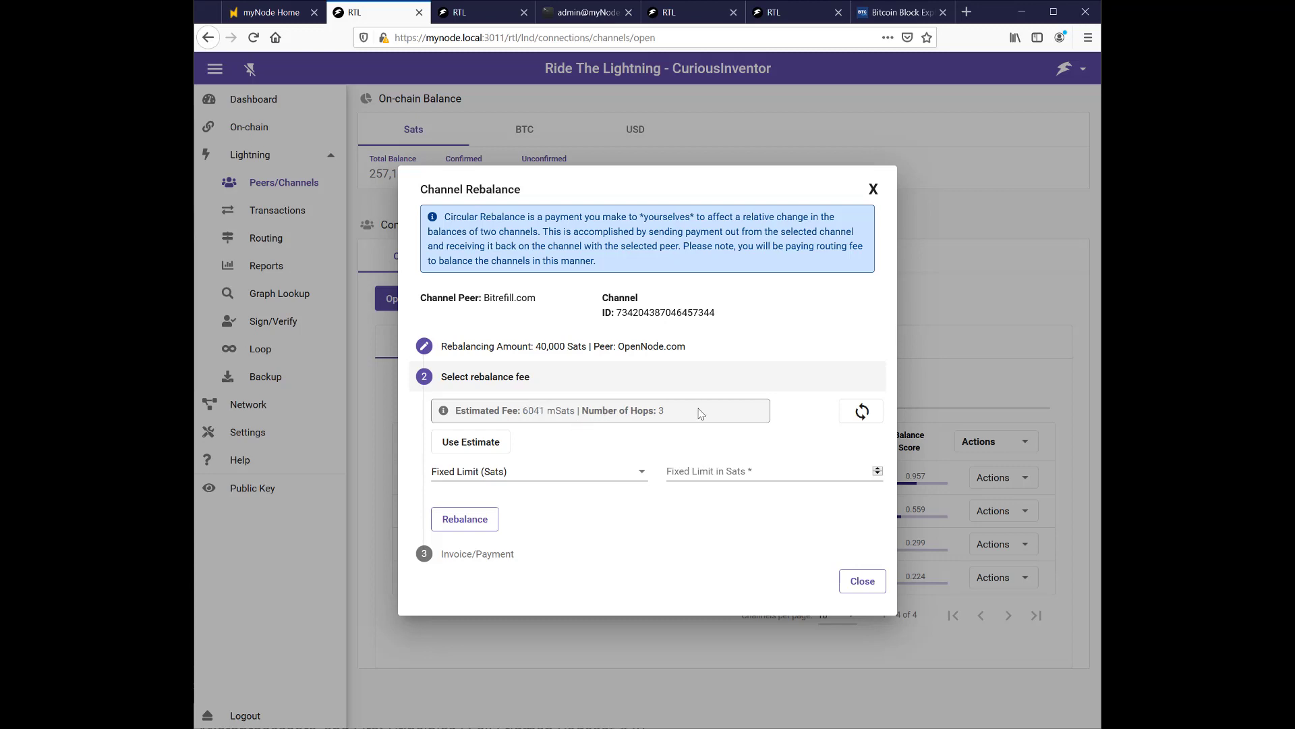
pyautogui.click(611, 472)
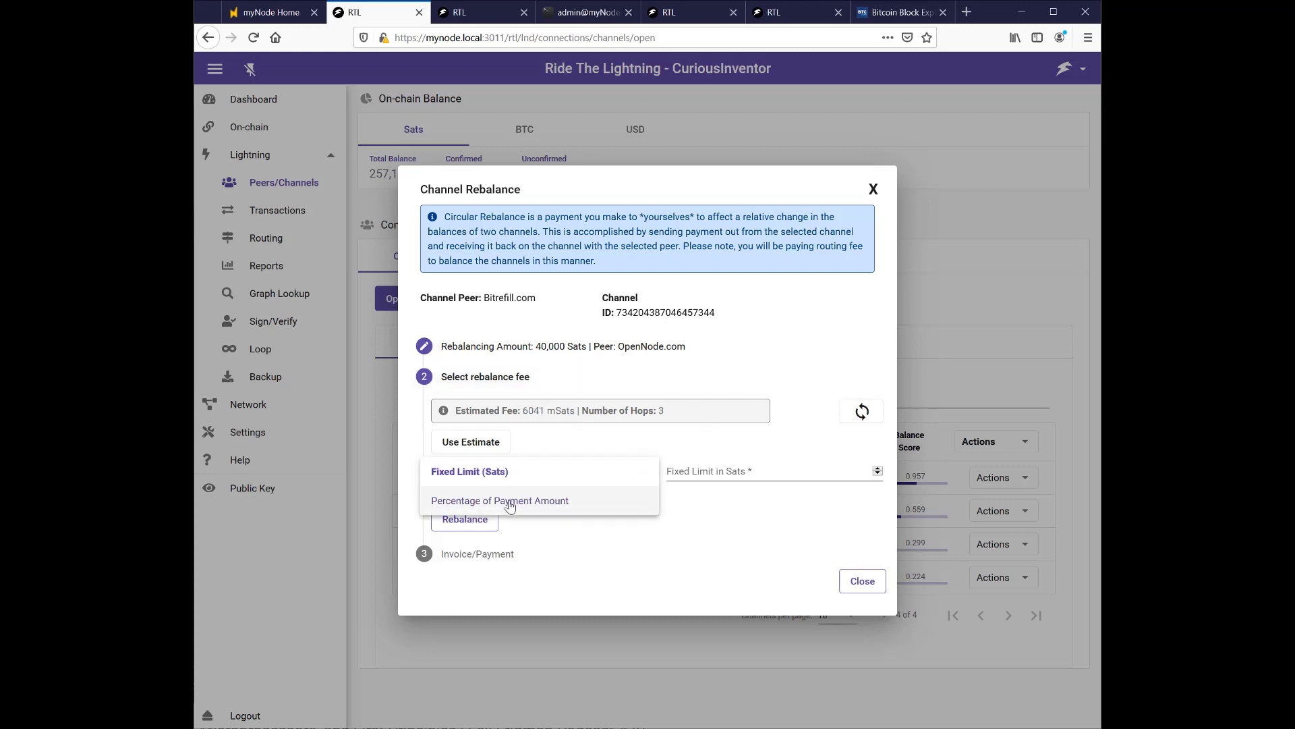
pyautogui.click(509, 502)
pyautogui.click(697, 470)
pyautogui.write('2')
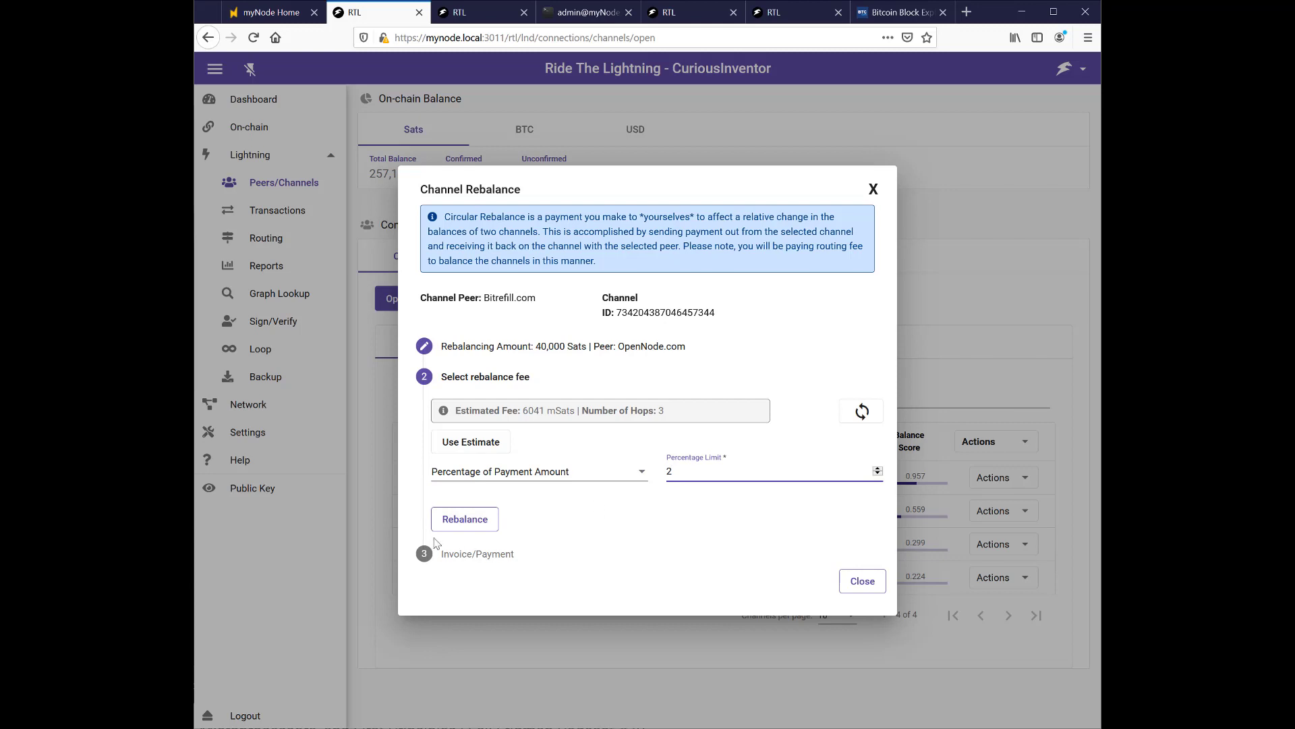
pyautogui.click(442, 519)
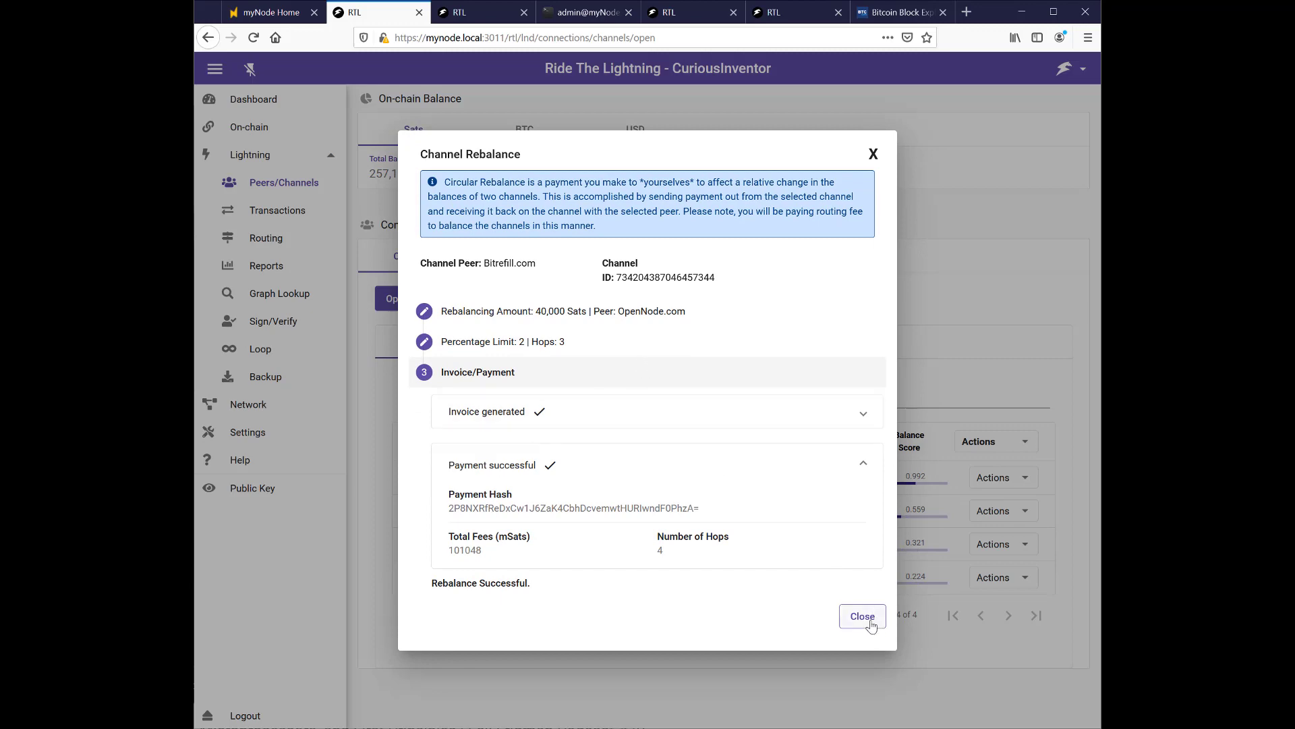
# - Refresh the page, check payments in Transactions, and confirm Bitrefill.com at 469,080 and OpenNode.com at 114,116 local sats
pyautogui.click(867, 619)
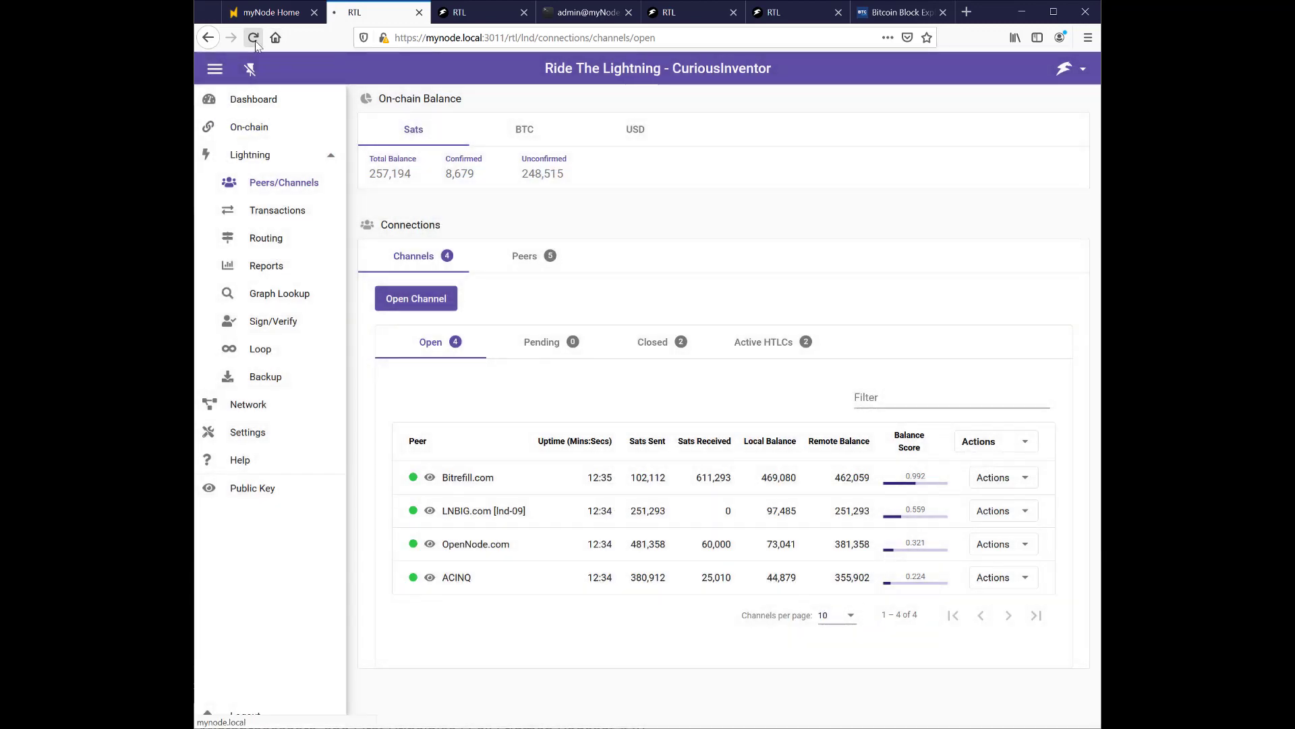
pyautogui.click(254, 38)
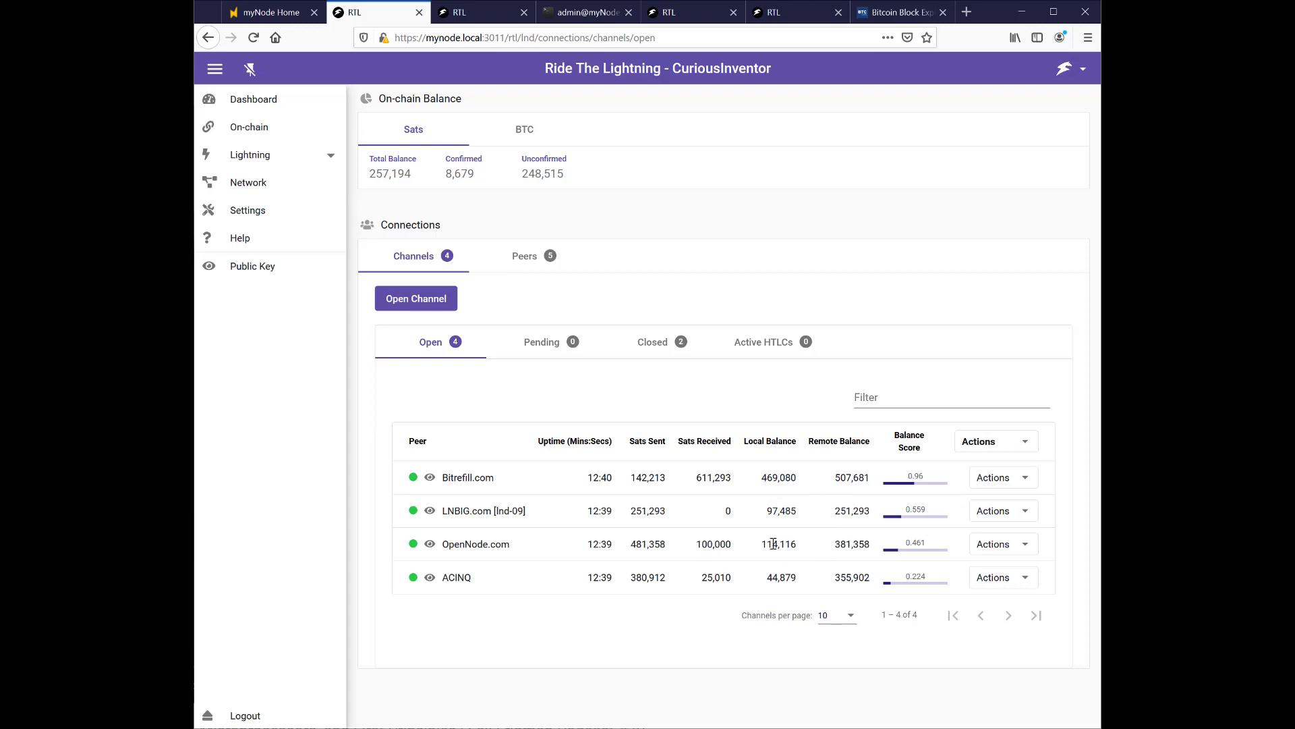
pyautogui.click(251, 155)
pyautogui.click(280, 214)
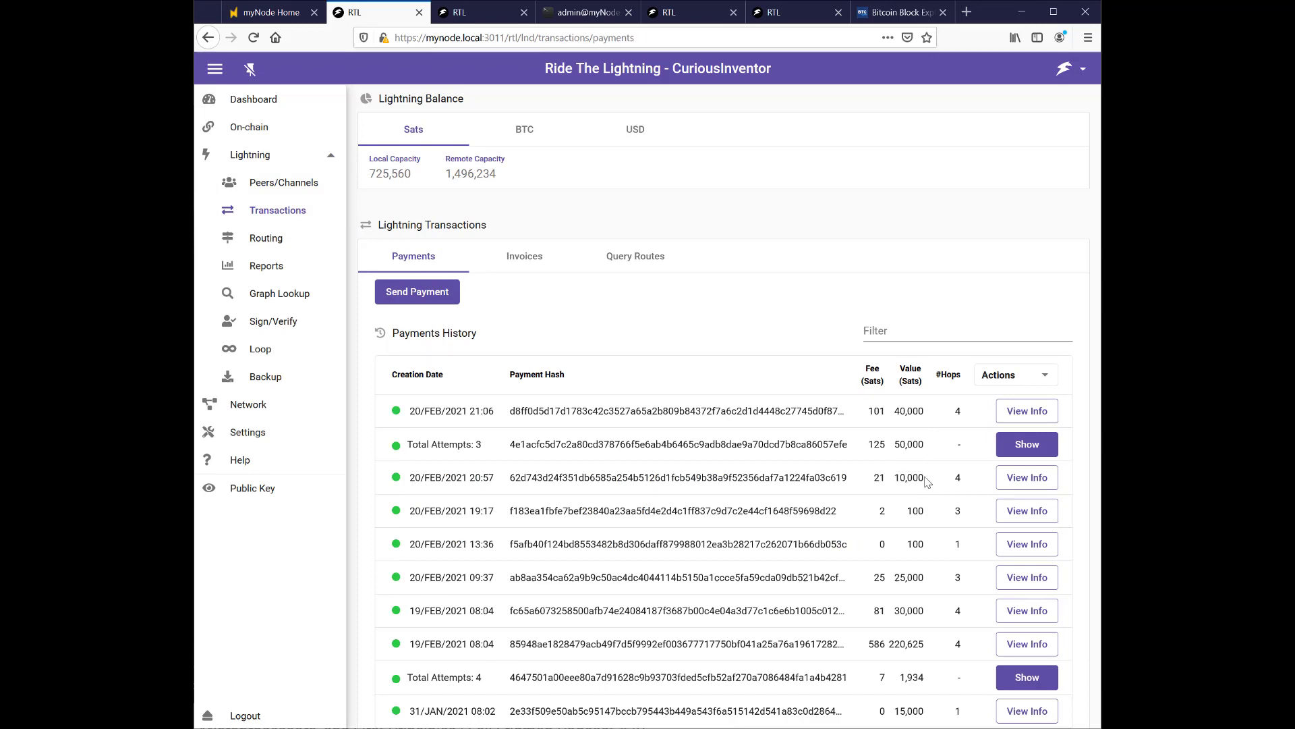
pyautogui.hotkey('alt', 'Left')
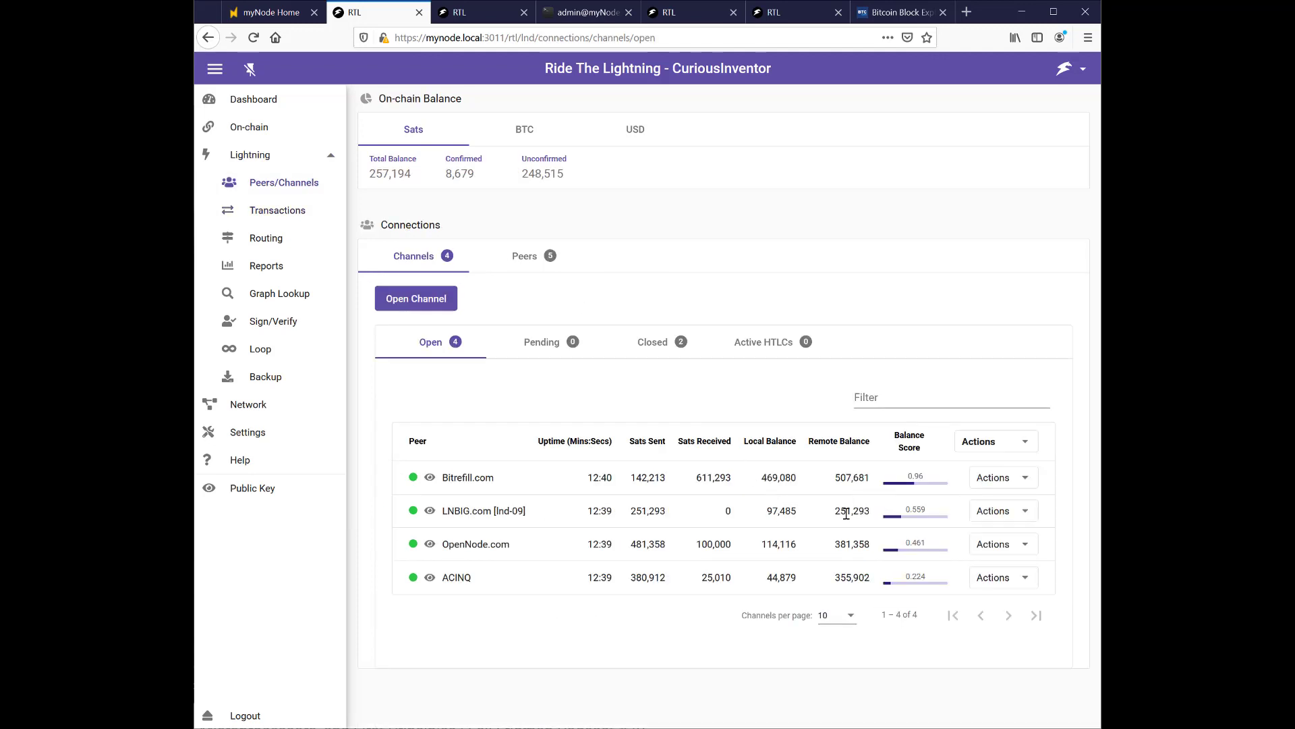